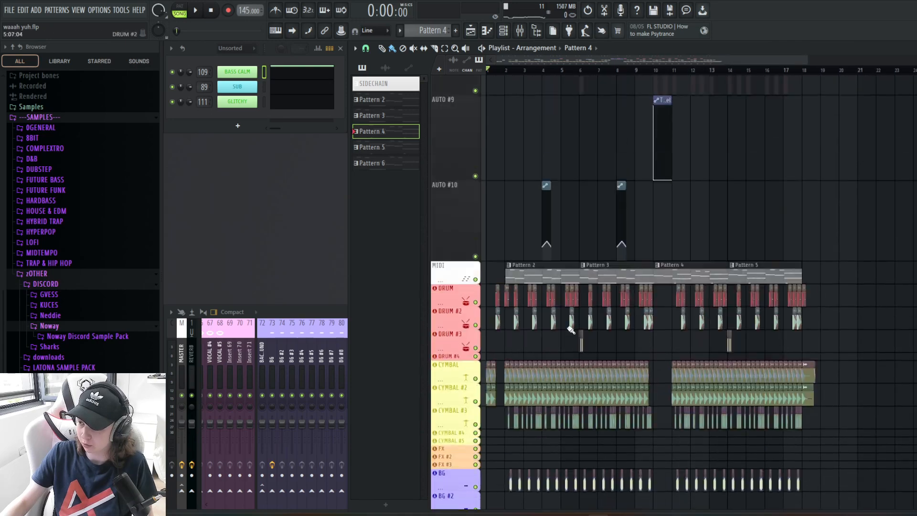
Solo the drum and cymbal tracks in the playlist and play the section to hear them on their own.
scroll(568, 327, up, 5)
right_click(477, 318)
click(477, 341)
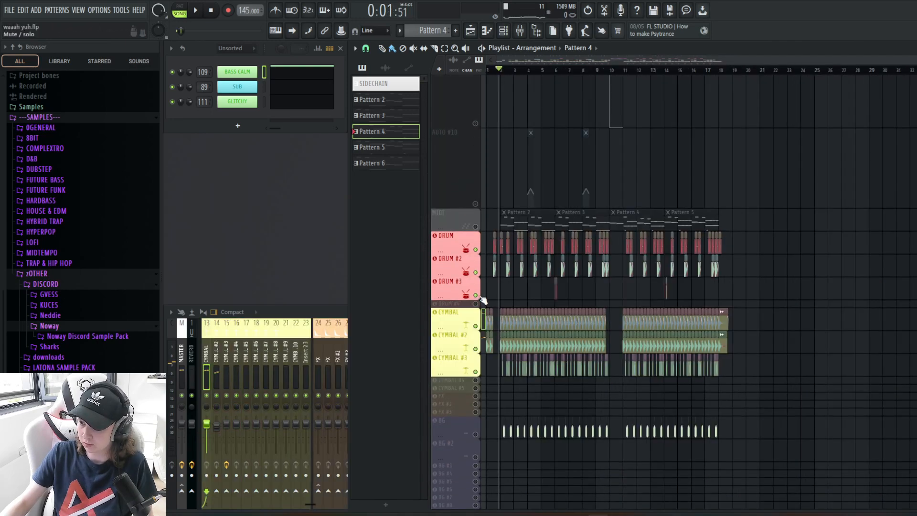
scroll(511, 291, up, 3)
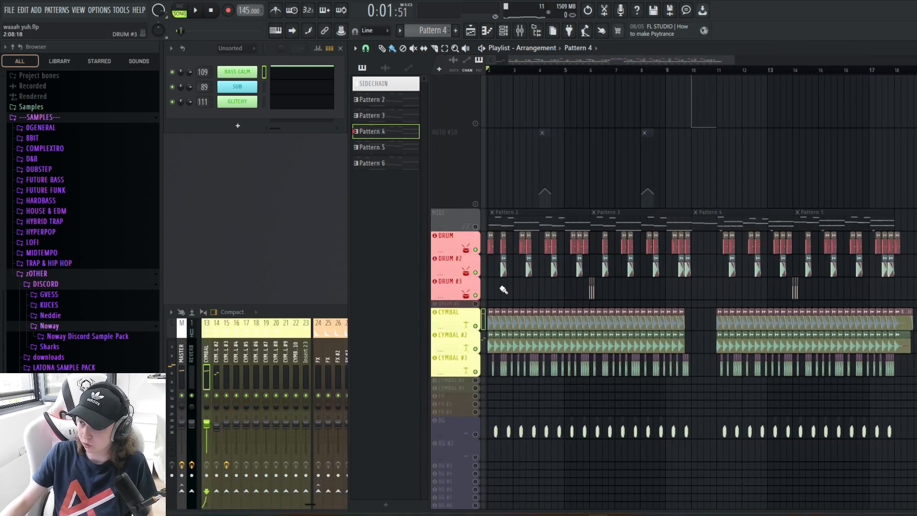
scroll(531, 296, down, 2)
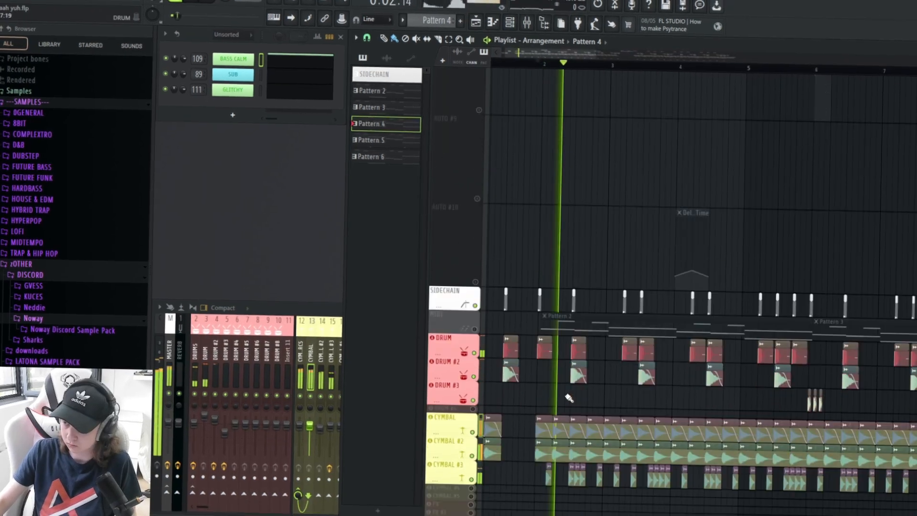
scroll(573, 387, down, 4)
scroll(584, 372, down, 3)
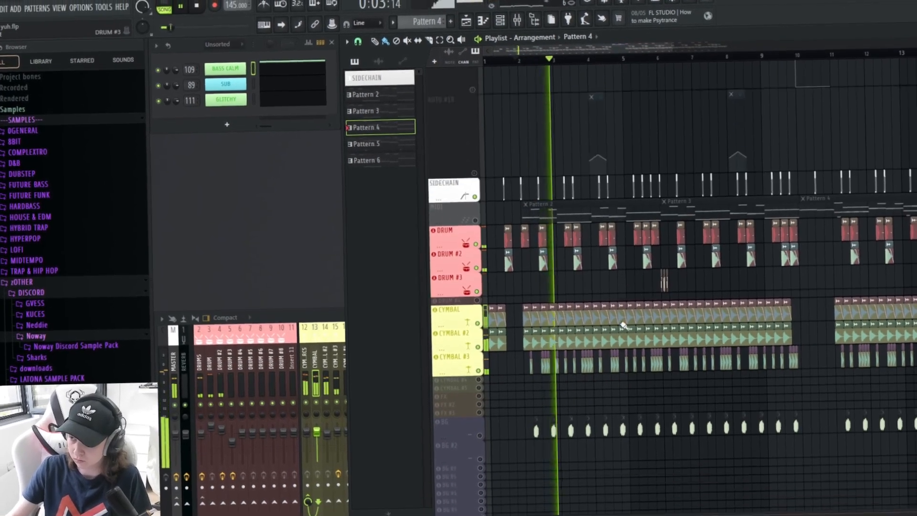
scroll(578, 294, up, 2)
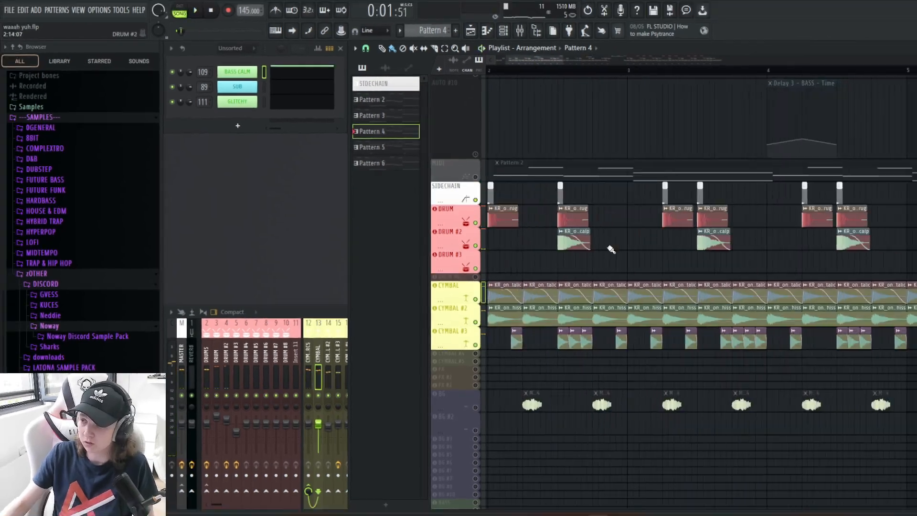
Inspect the KR_oneshot_kick_drug clip's sample settings and check its DRUM mixer track.
scroll(608, 252, up, 3)
click(540, 208)
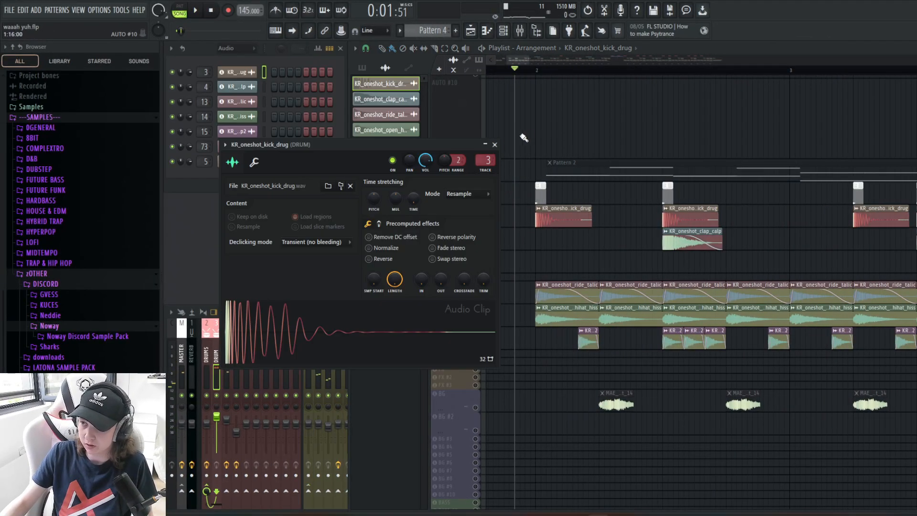
click(495, 145)
click(214, 368)
right_click(530, 287)
scroll(530, 286, down, 2)
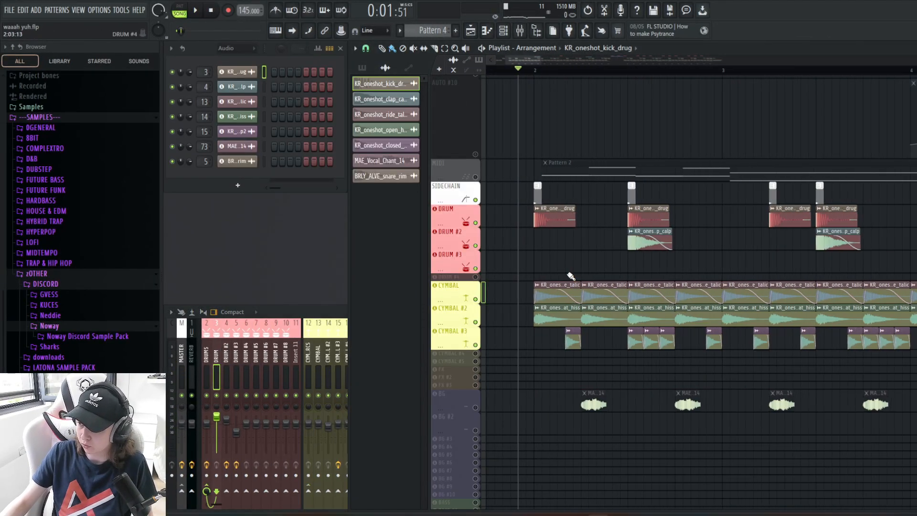
Solo the DRUM #2 mixer track, inspect its Dimension Expander and DeeDoubler effects, and play it back.
scroll(597, 301, up, 3)
scroll(606, 315, down, 3)
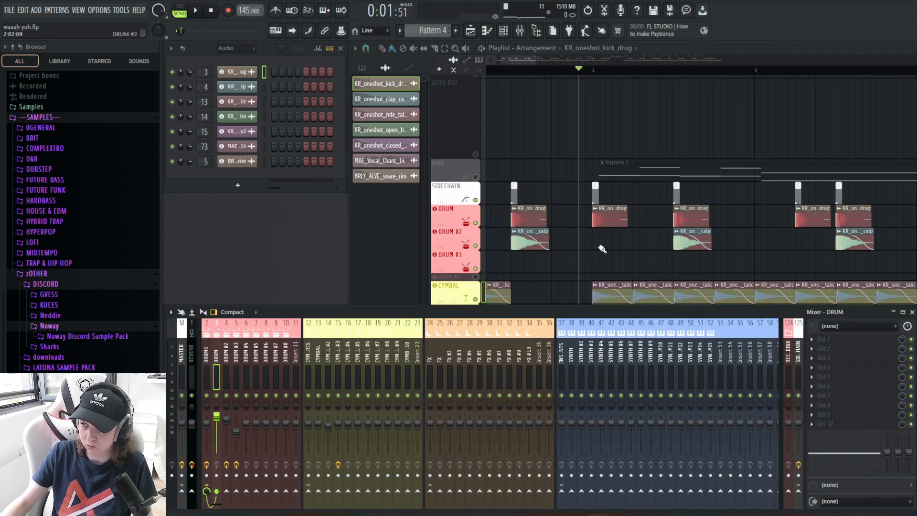
scroll(602, 247, down, 2)
right_click(226, 396)
click(845, 341)
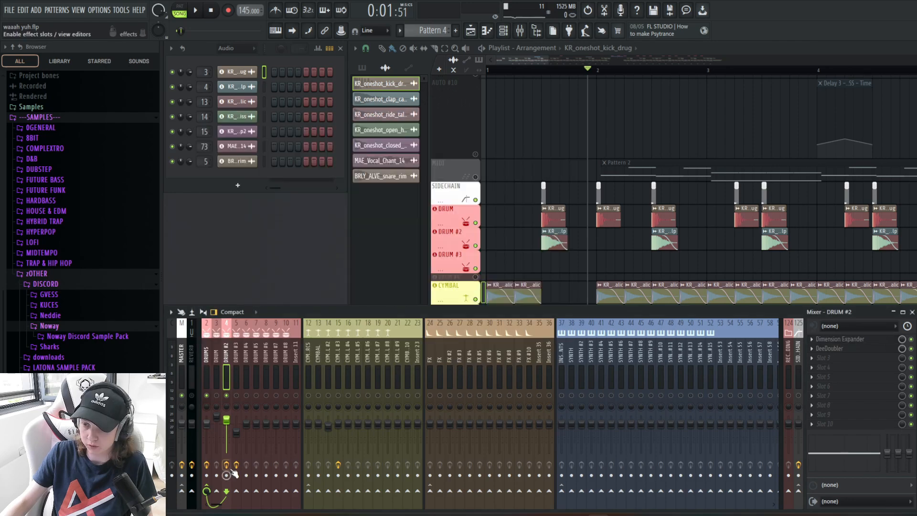
click(227, 464)
key(space)
key(space)
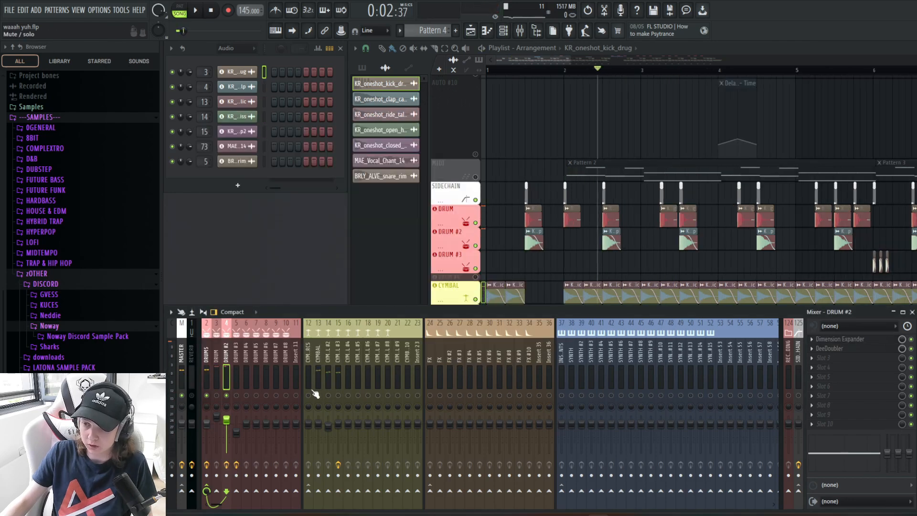
Solo the CYMBAL mixer track together with CYMBAL #2 and CYMBAL #3.
right_click(317, 395)
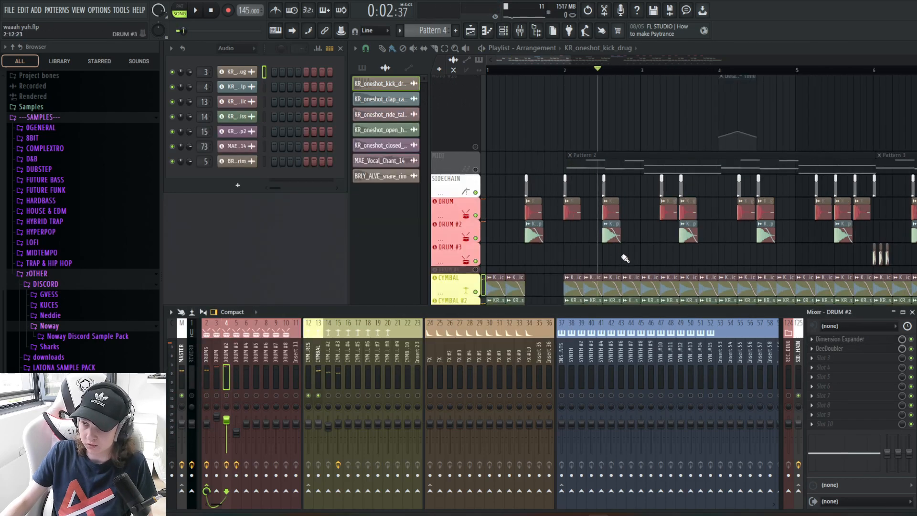
click(338, 396)
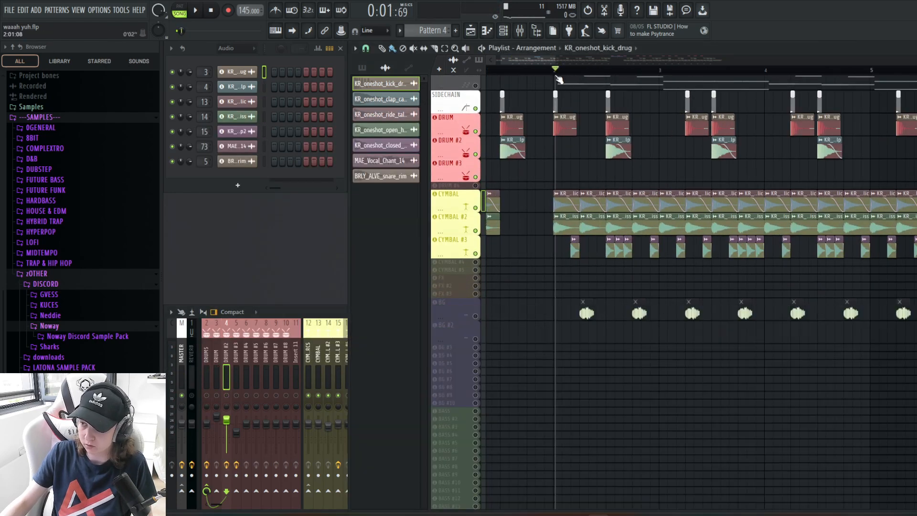
scroll(568, 250, up, 2)
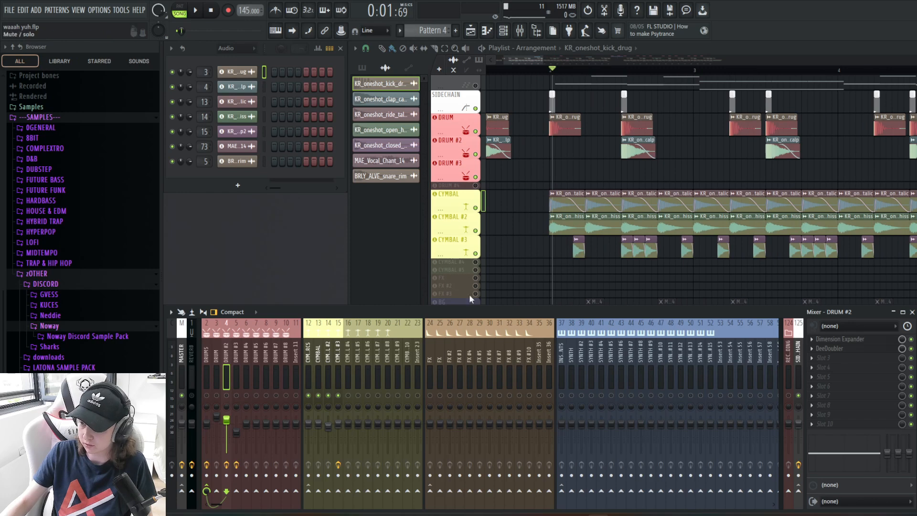
Isolate the CYMBAL #3 mixer track and examine its kHs Transient Shaper, plus the Dimension Expander on DRUM #3.
click(321, 358)
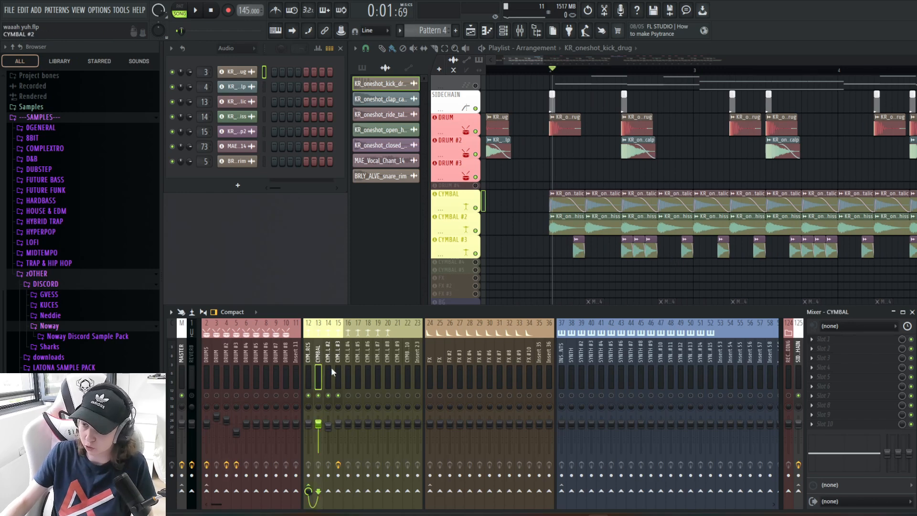
click(339, 395)
click(340, 394)
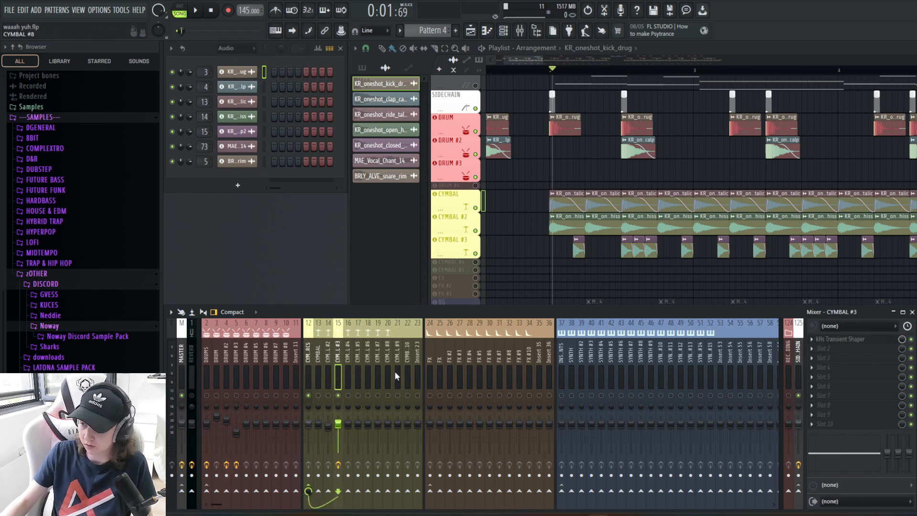
scroll(568, 246, up, 3)
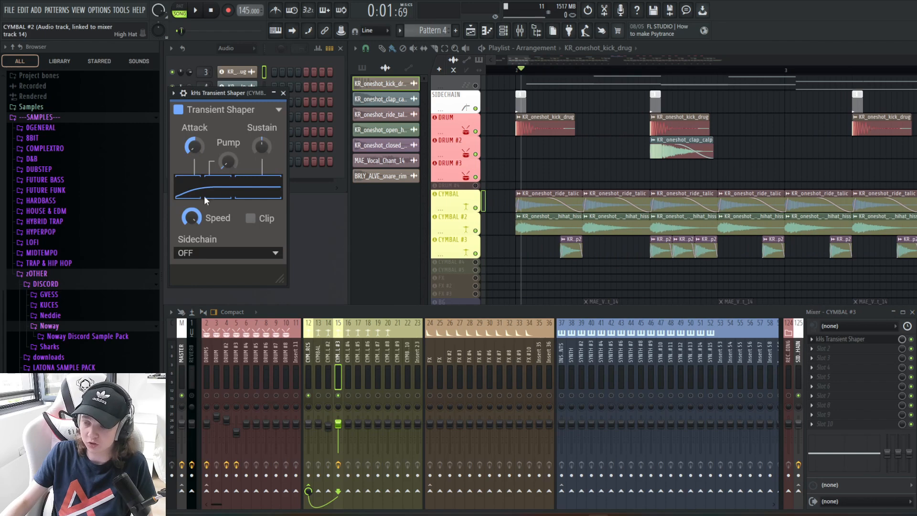
click(284, 93)
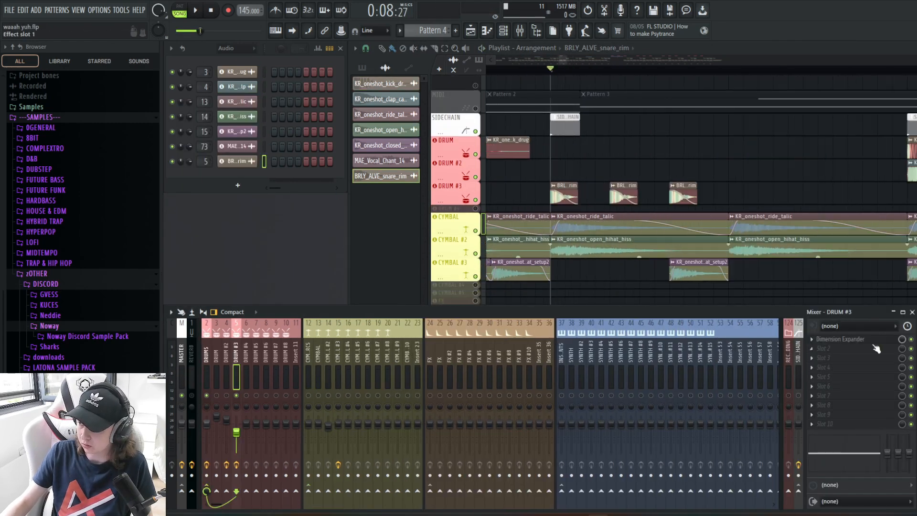
click(841, 339)
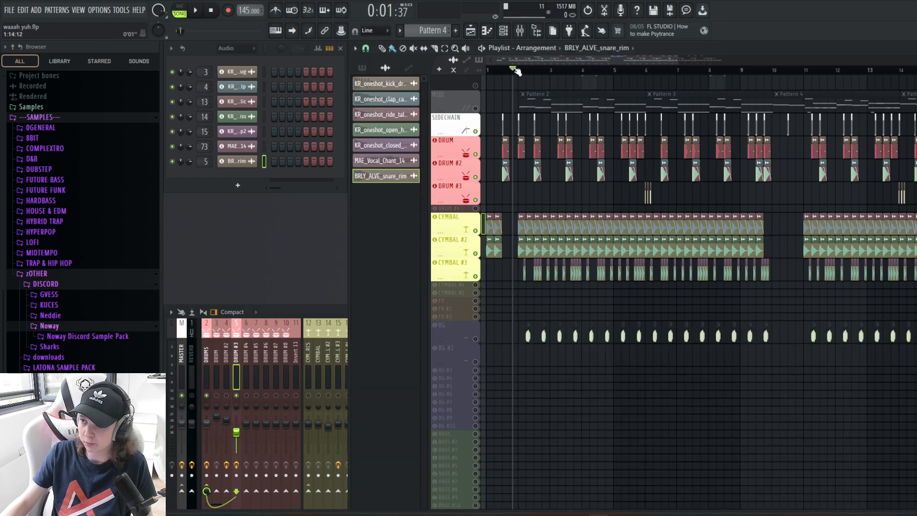
scroll(675, 198, up, 2)
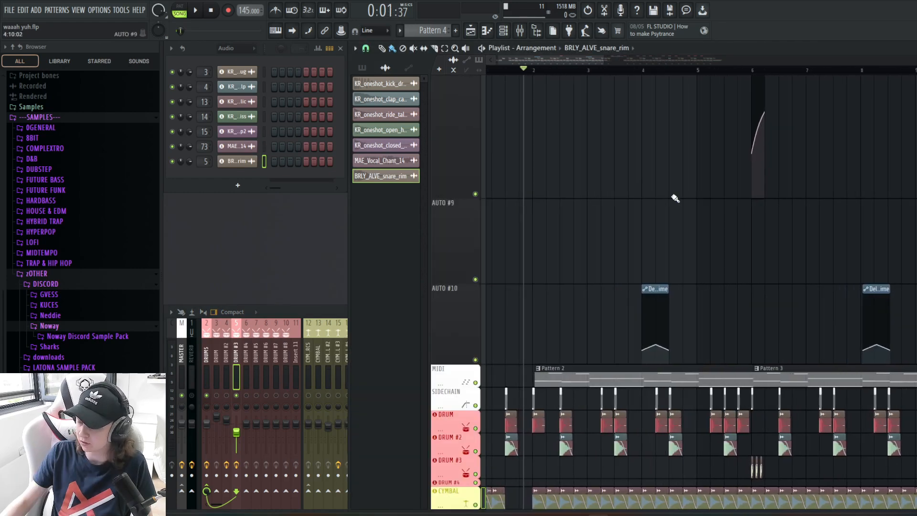
Set the playhead just before bar 2 and unmute all the mixer tracks.
click(529, 68)
click(318, 314)
scroll(541, 358, down, 10)
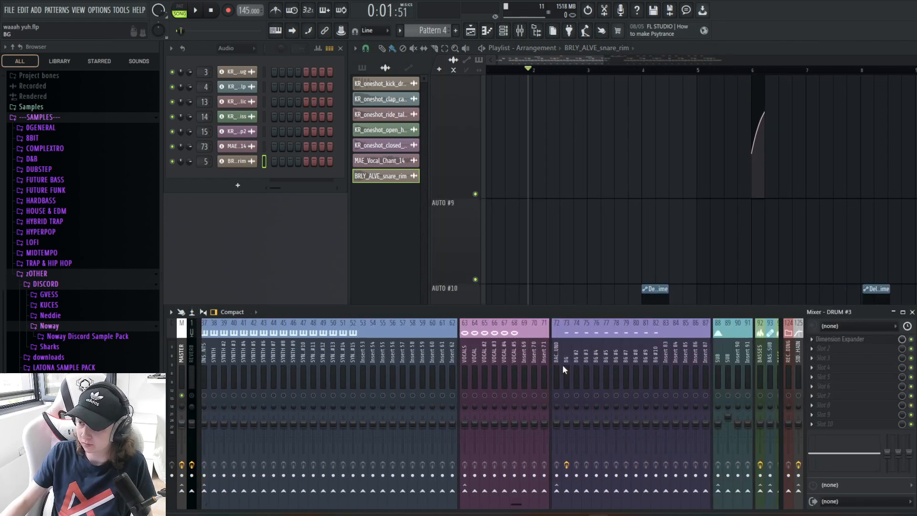
right_click(576, 297)
scroll(578, 301, down, 3)
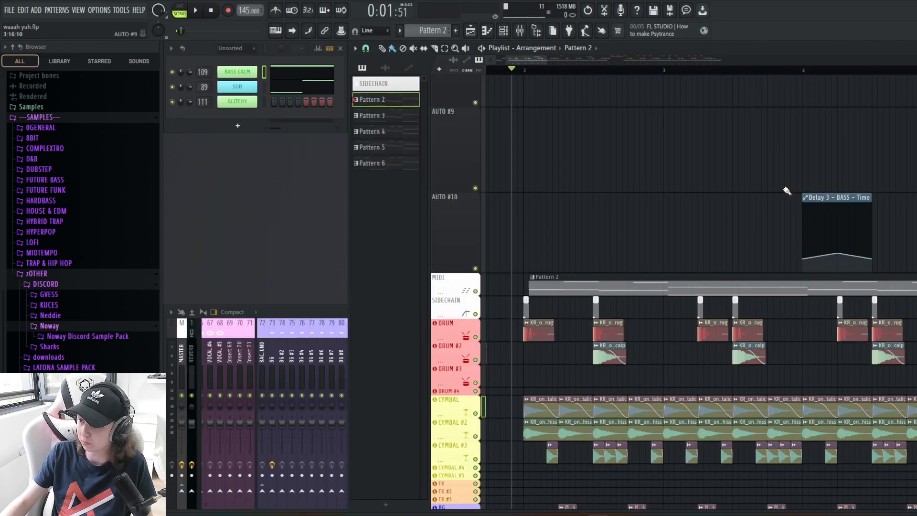
Play the arrangement from just before bar 2 and isolate the BASS mixer track while listening.
key(space)
key(F9)
click(634, 385)
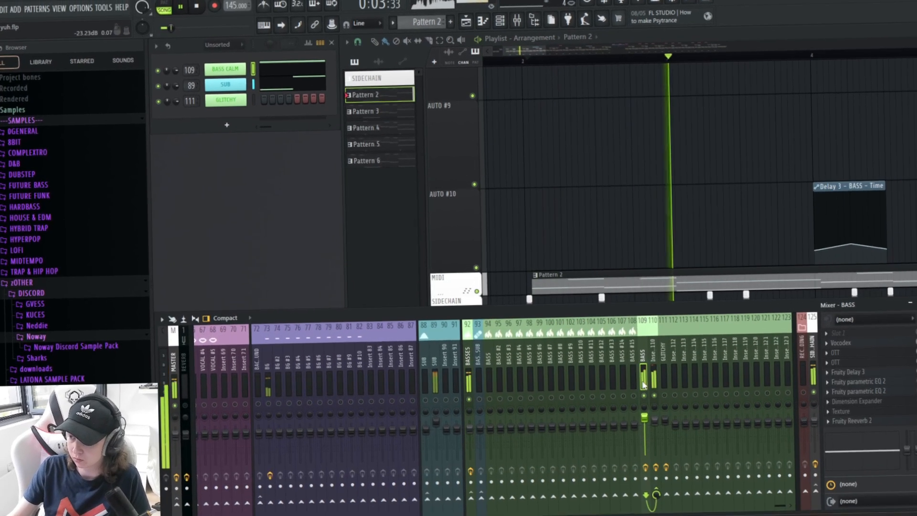
key(space)
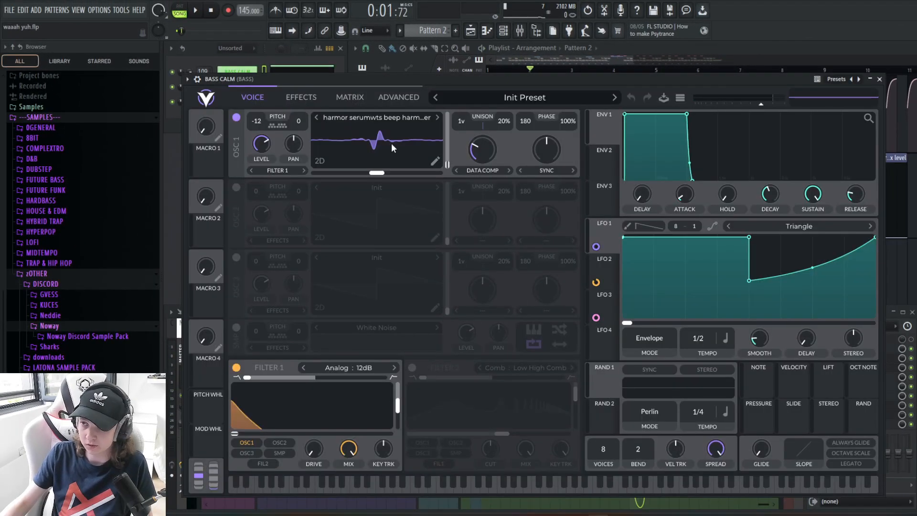
Examine the BASS CALM synth's oscillator wavetable and its LFO 2 and LFO 3 shapes during playback.
click(410, 116)
click(375, 126)
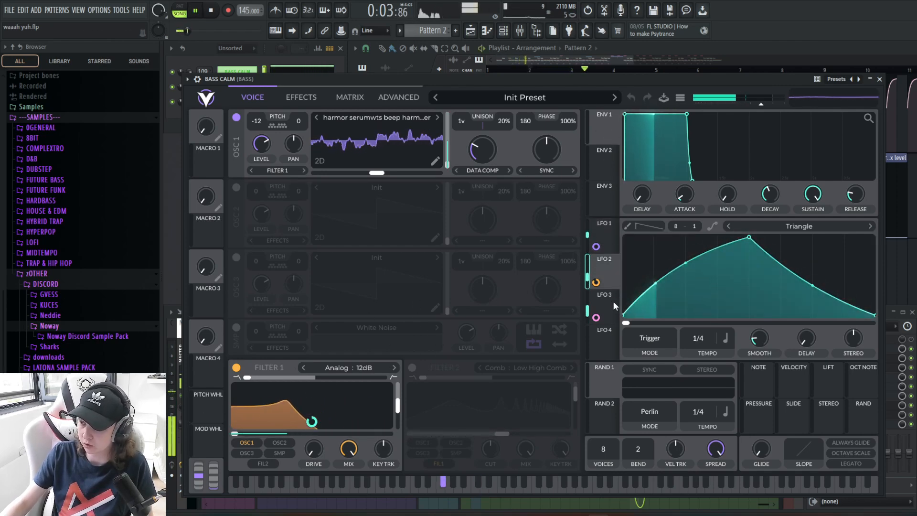
click(606, 306)
key(space)
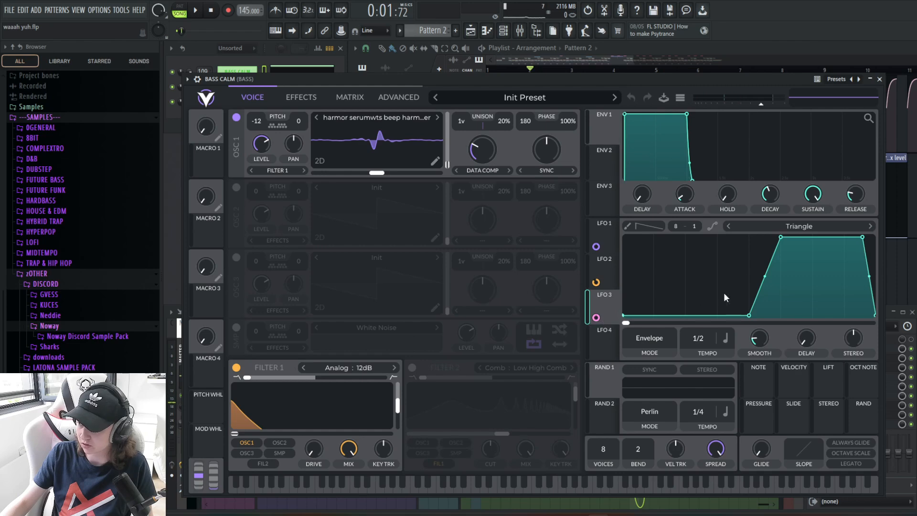
Examine the BASS CALM synth's Delay effect and main voice settings while playing the bass, and close the synth.
click(301, 97)
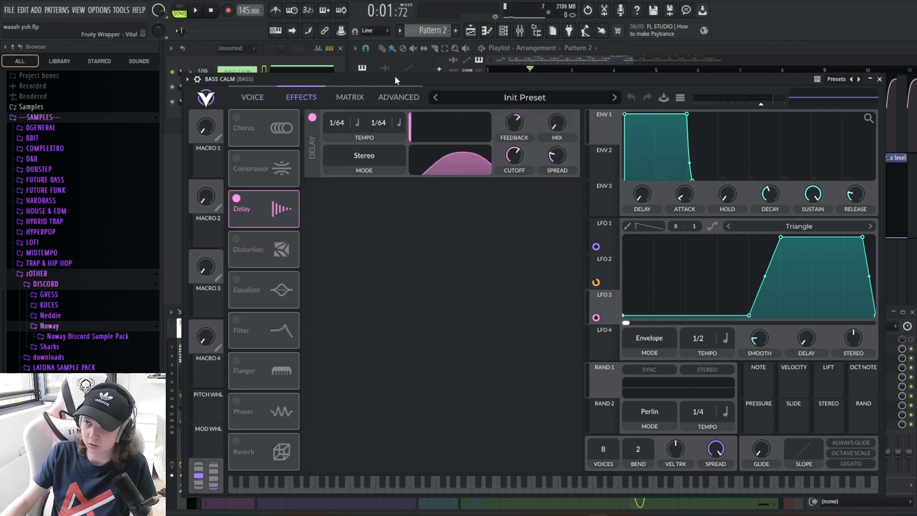
key(space)
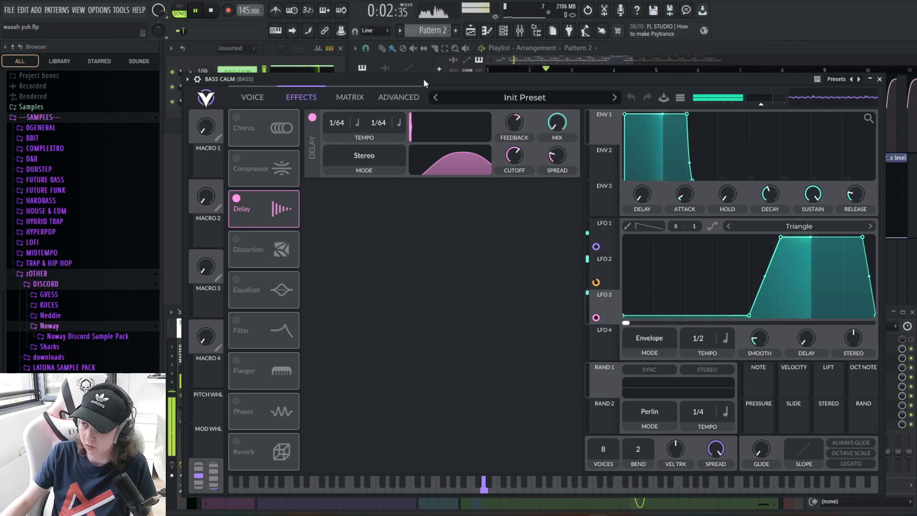
click(252, 97)
key(space)
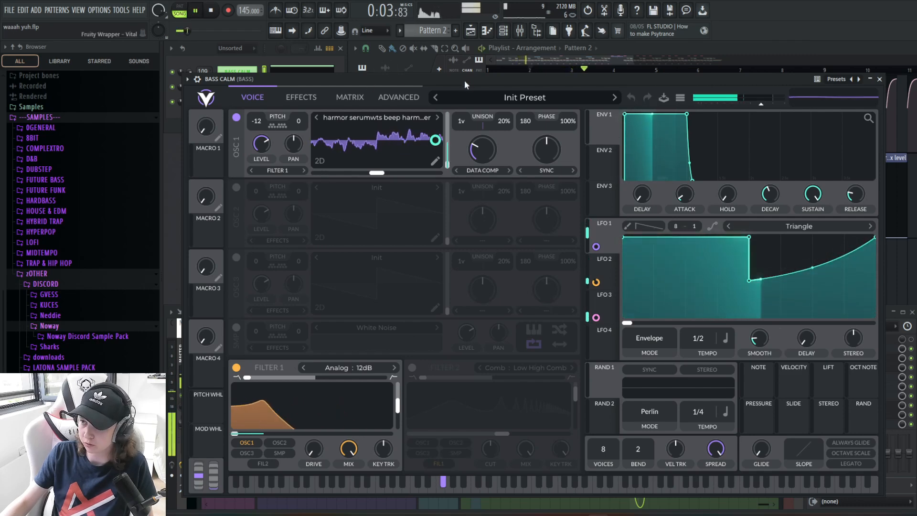
key(space)
click(879, 79)
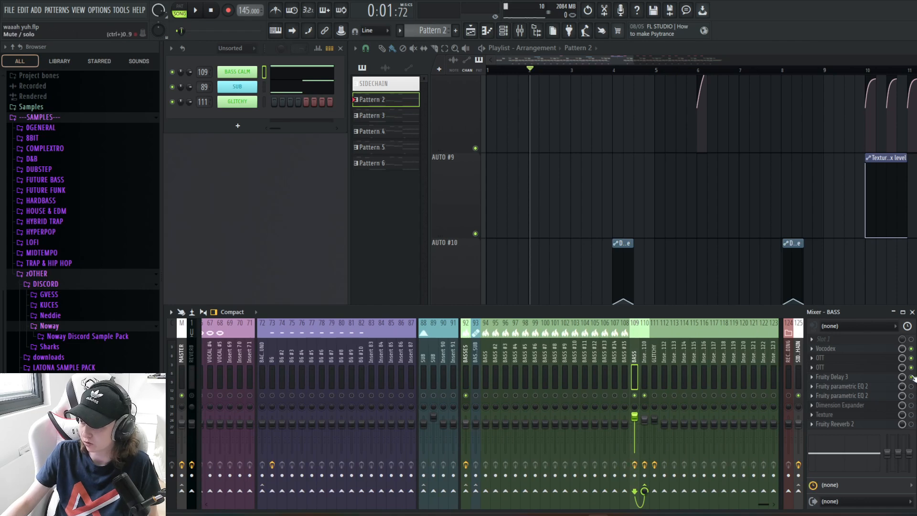
Bypass the effects on Insert 110 and BASS, leaving only Vocodex active on BASS, and audition the result.
key(Right)
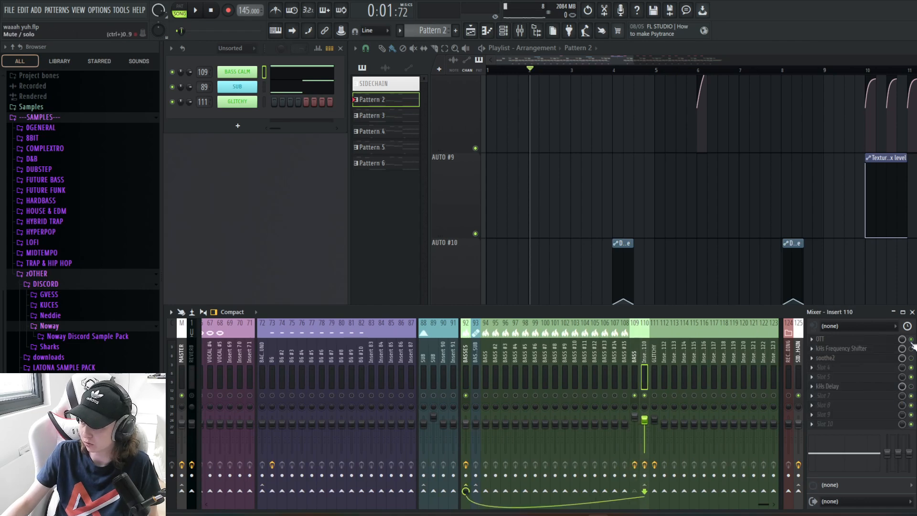
key(Left)
scroll(678, 368, up, 3)
scroll(712, 365, down, 3)
click(886, 351)
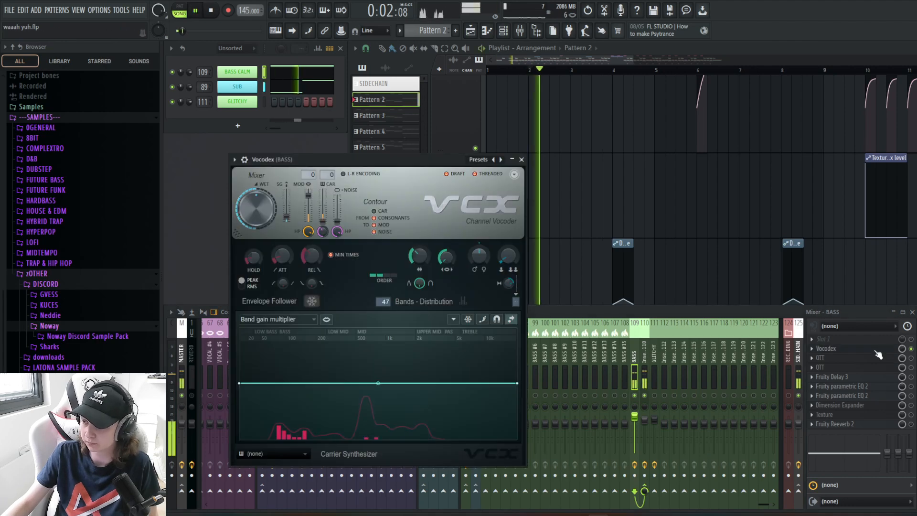
key(space)
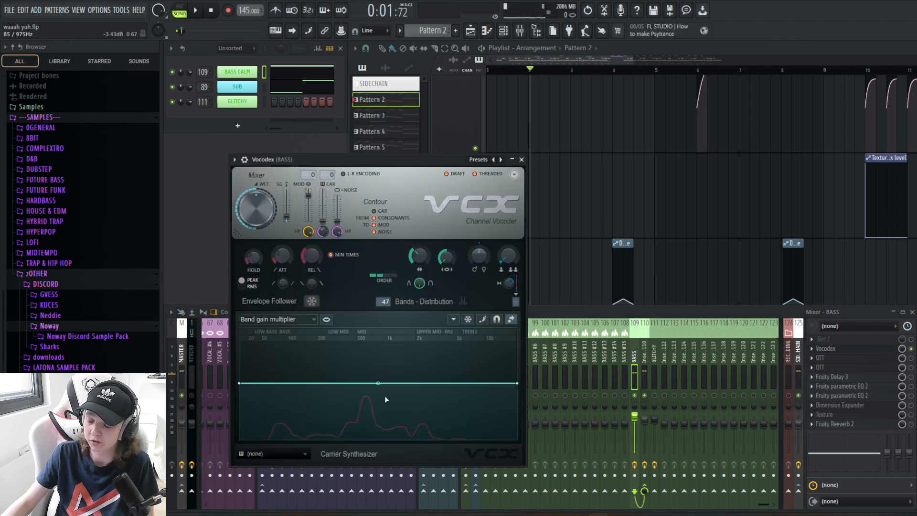
click(496, 496)
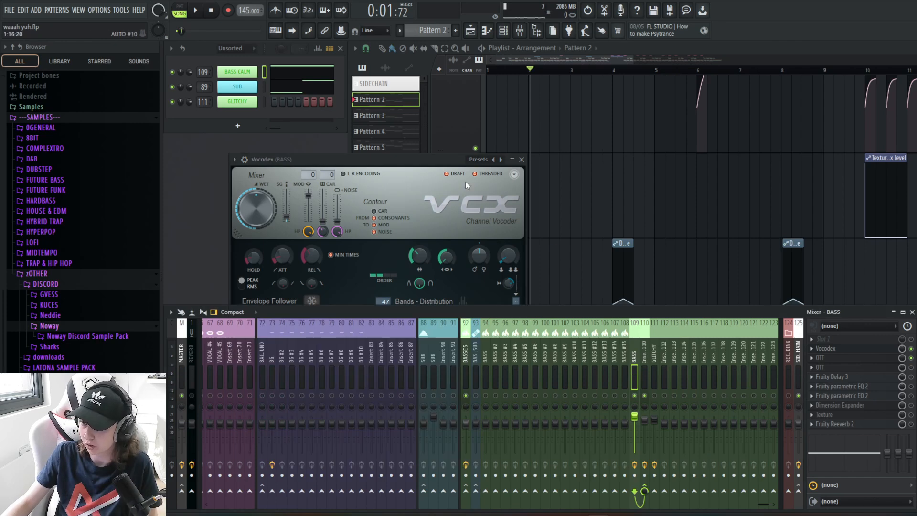
Close Vocodex and re-enable the two OTT compressors on the BASS track, auditioning the bass with each.
click(521, 159)
middle_click(839, 358)
key(space)
middle_click(869, 369)
key(space)
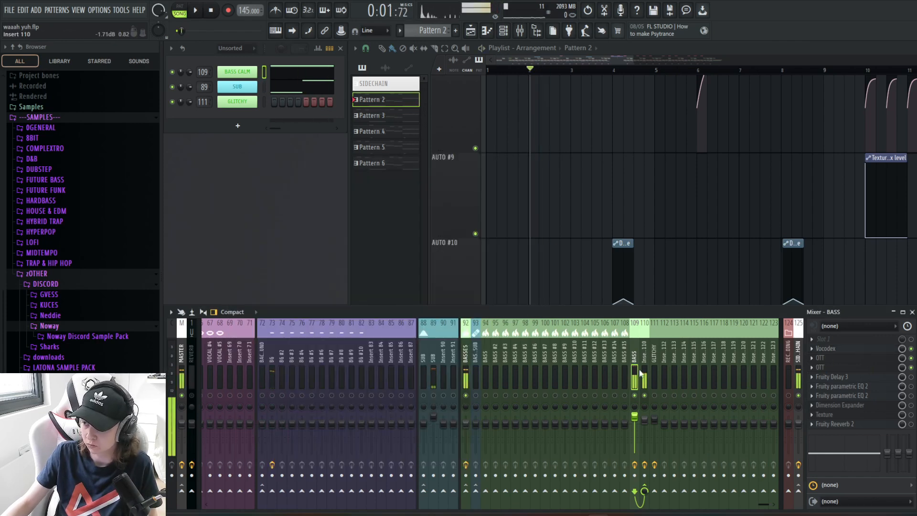
Re-enable Fruity Delay 3 on the BASS track and audition the bass with its ping-pong delay.
click(841, 377)
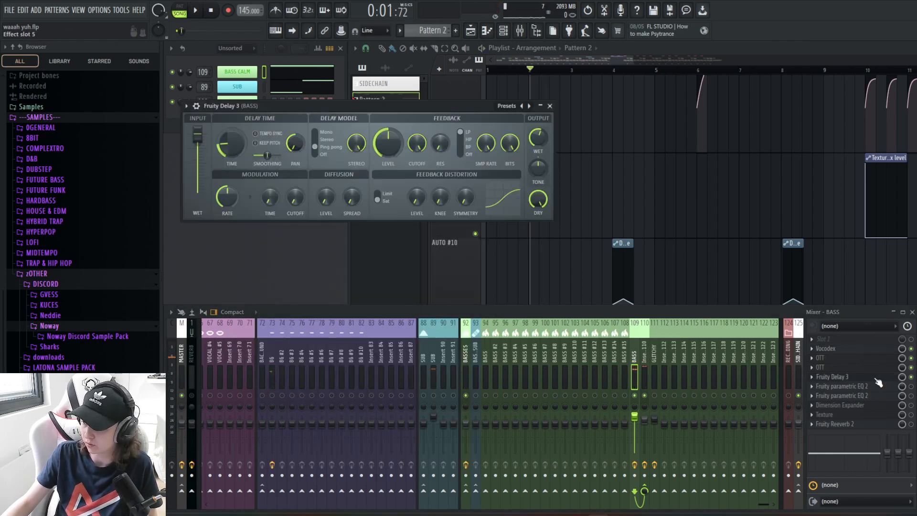
key(space)
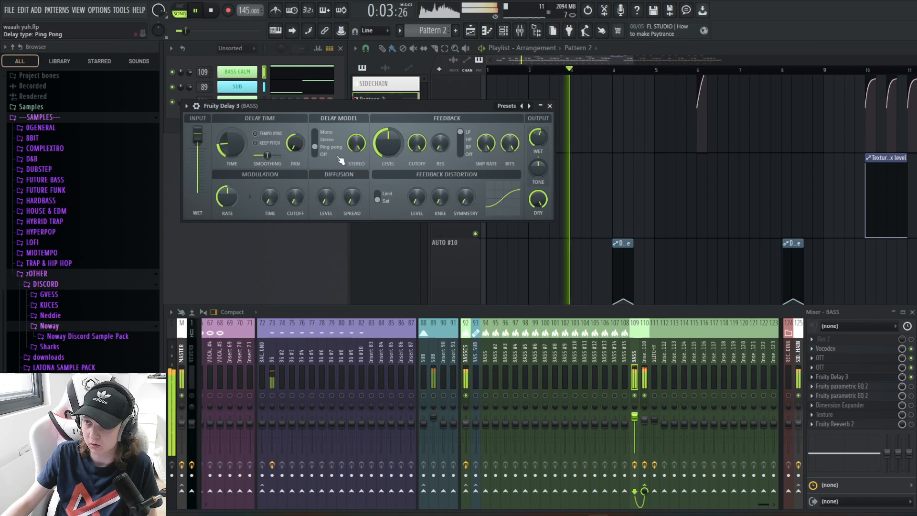
key(space)
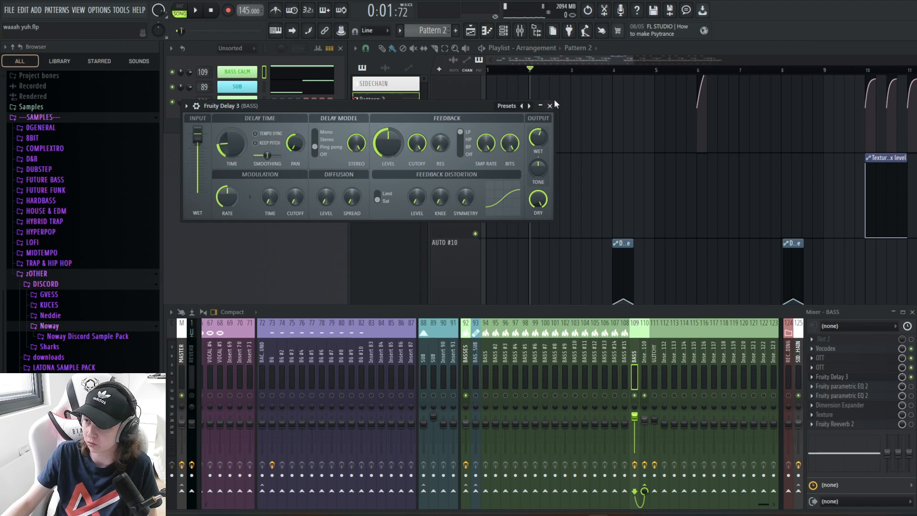
Re-enable both Fruity Parametric EQ 2 effects on the BASS track, view their curves and audition the bass.
click(867, 386)
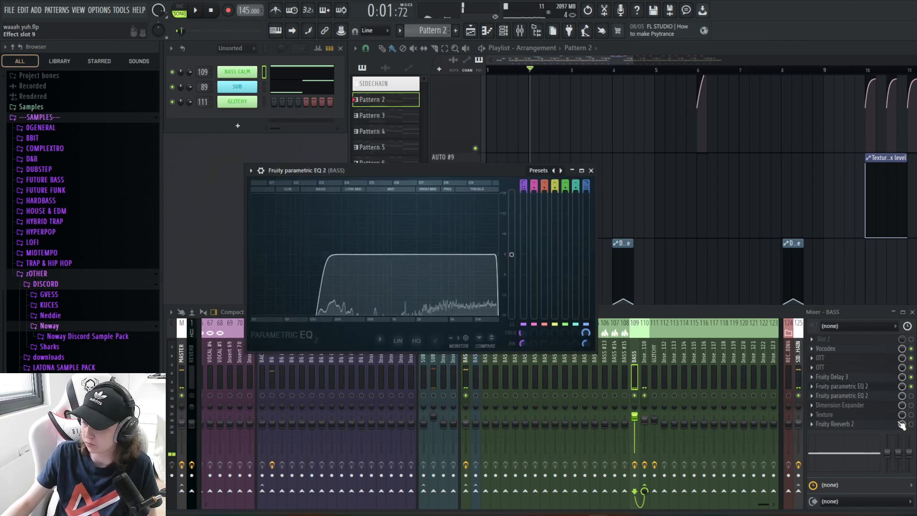
key(Escape)
click(911, 396)
click(884, 396)
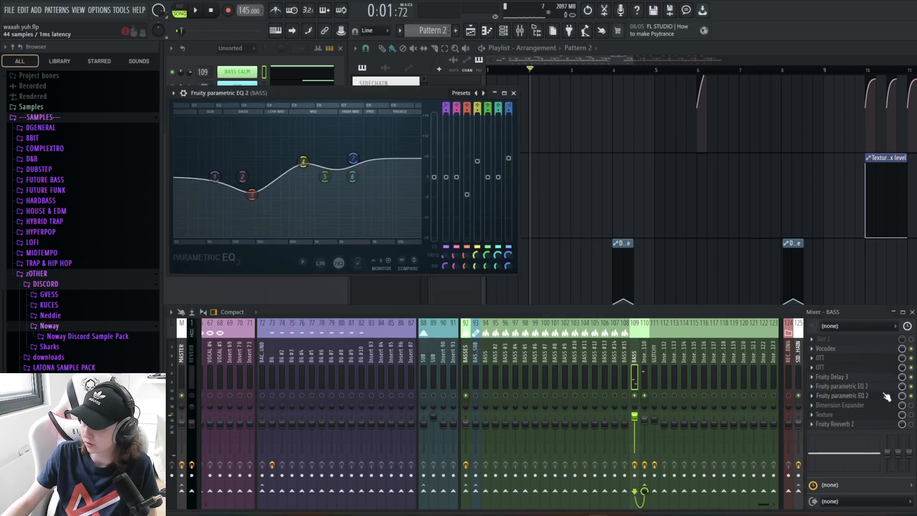
key(space)
key(space)
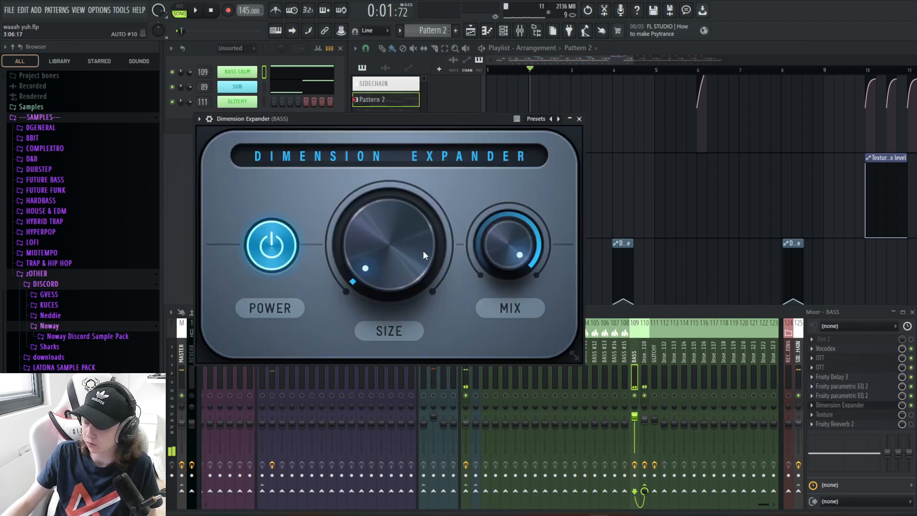
Audition the bass with Dimension Expander, re-enable Texture on the BASS track, and close Dimension Expander.
key(space)
key(space)
click(912, 415)
click(579, 119)
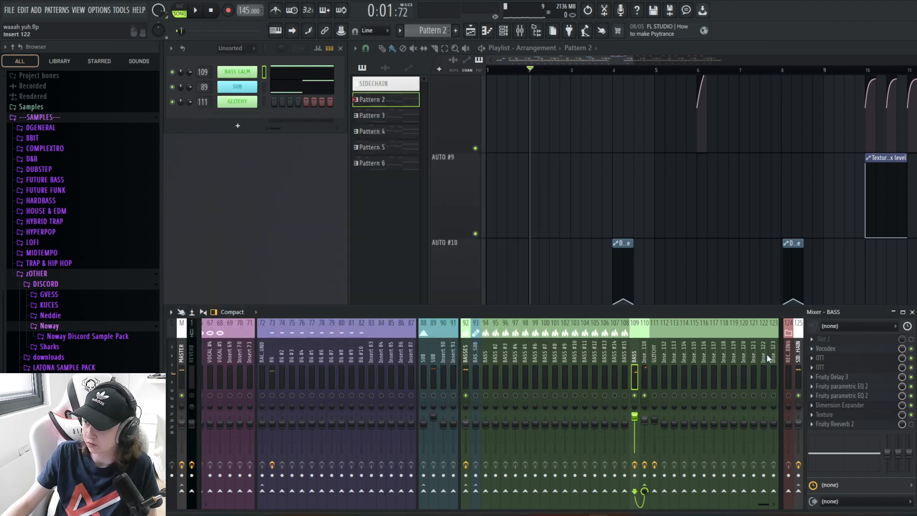
Audition the bass while viewing Texture's Dynamics page, close Texture, and bring Fruity Reeverb 2 back into the BASS chain.
click(822, 414)
key(space)
key(space)
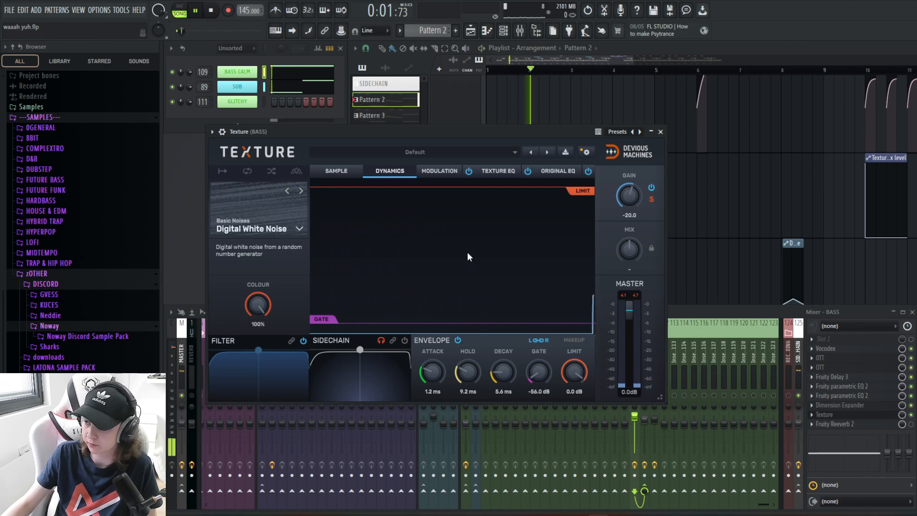
key(space)
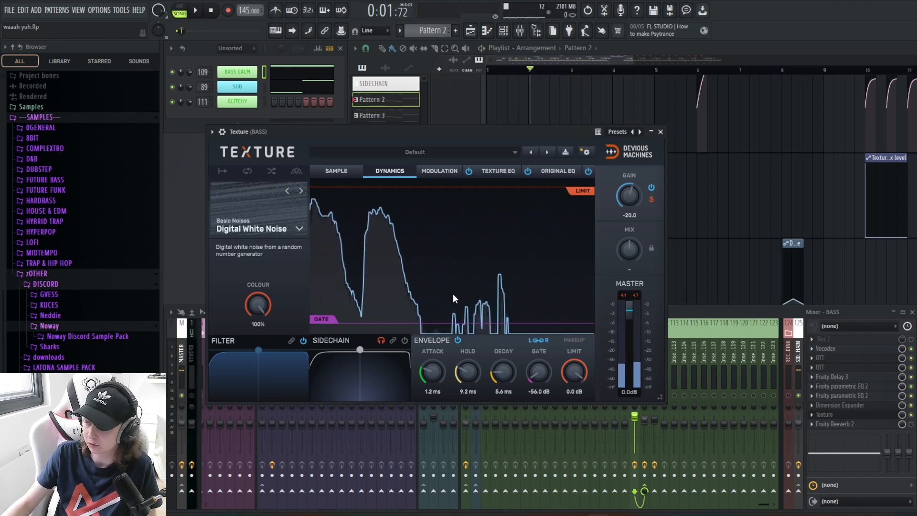
click(660, 131)
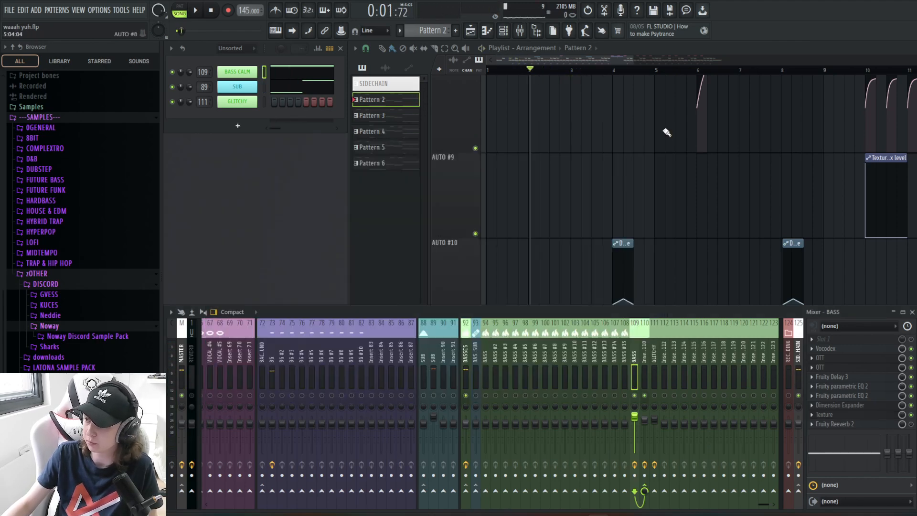
click(880, 424)
key(space)
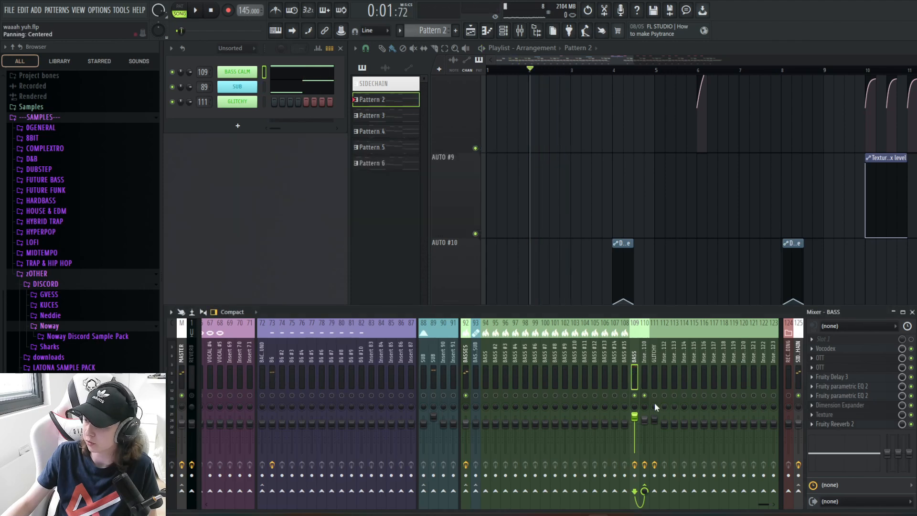
Re-enable OTT on Insert 110, audition the bass through it, and close the compressor.
click(645, 377)
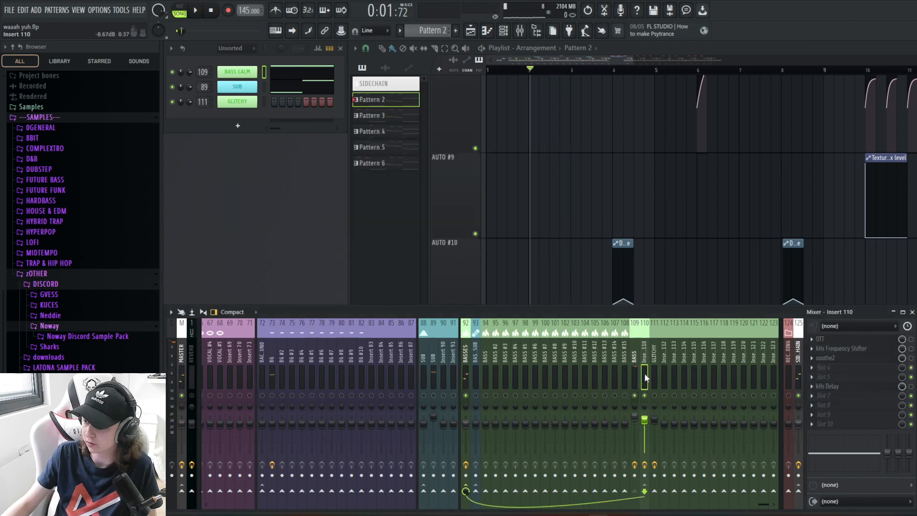
click(863, 339)
key(space)
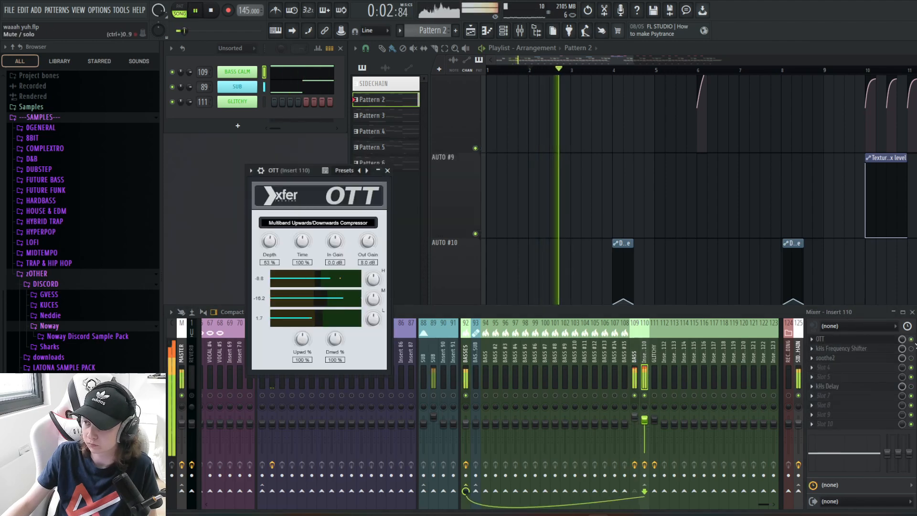
key(space)
key(space)
key(space)
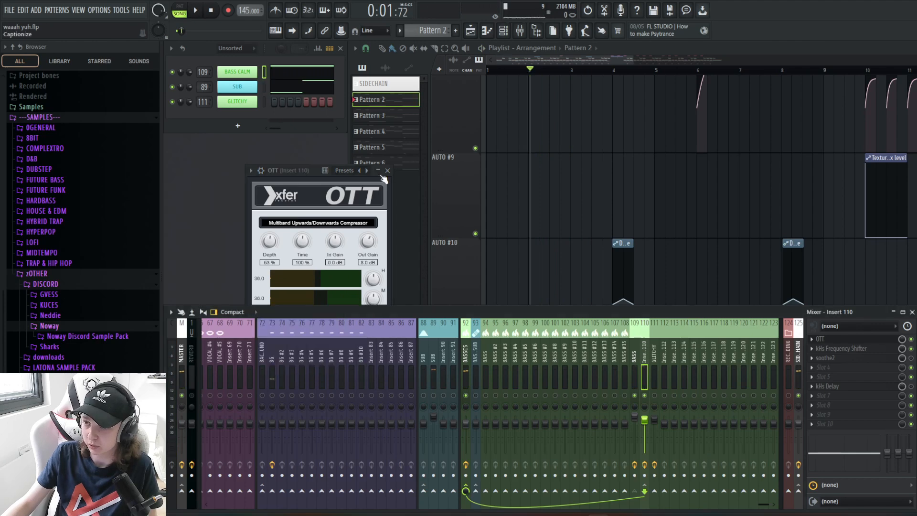
click(388, 170)
Re-enable and inspect kHs Frequency Shifter and soothe2 on Insert 110, checking the automation clips in the playlist.
click(873, 351)
scroll(619, 205, down, 3)
key(space)
scroll(617, 143, up, 3)
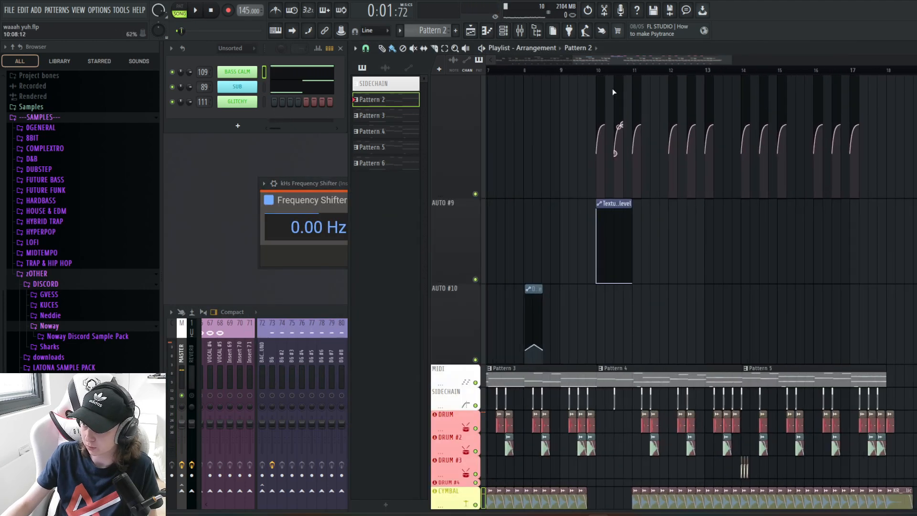
click(601, 72)
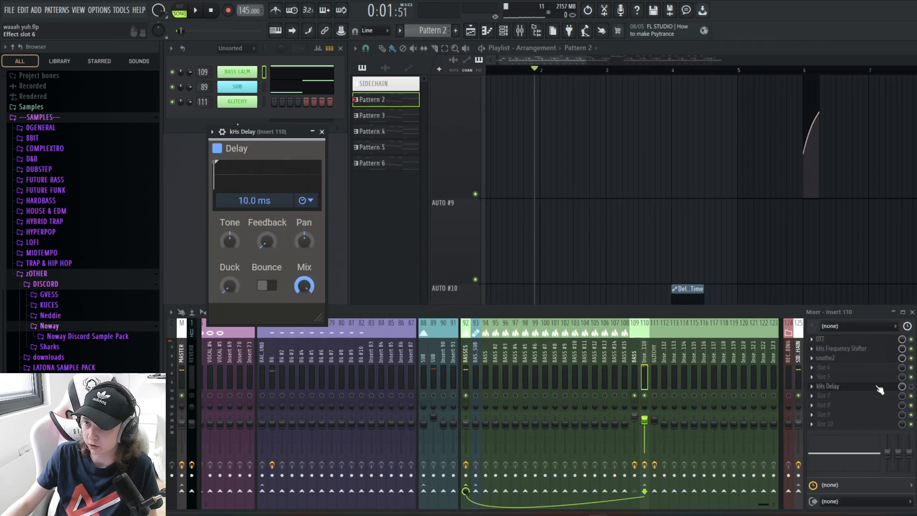
click(827, 358)
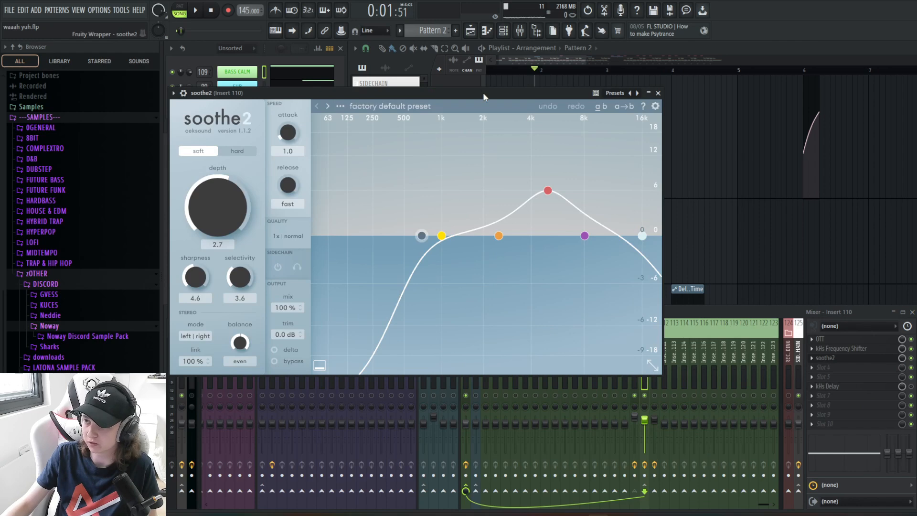
click(656, 93)
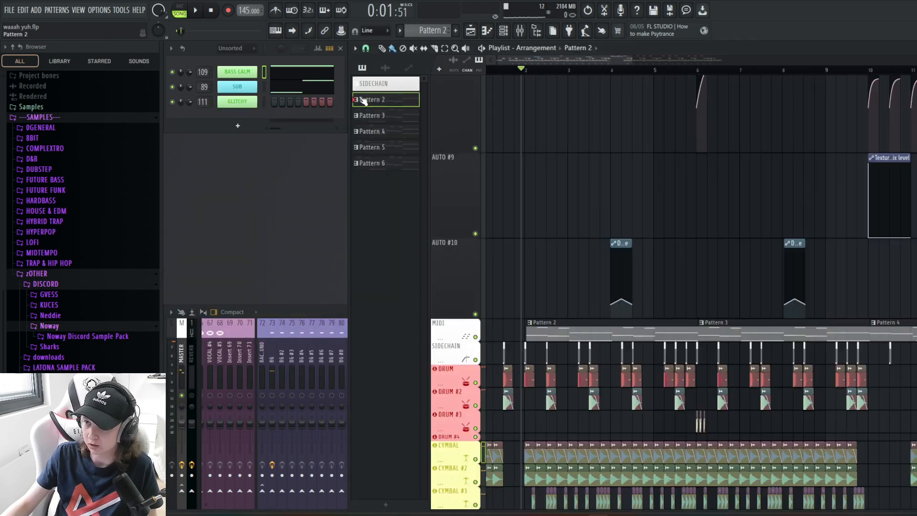
Examine the BASS CALM notes of Pattern 2 in the piano roll.
key(F7)
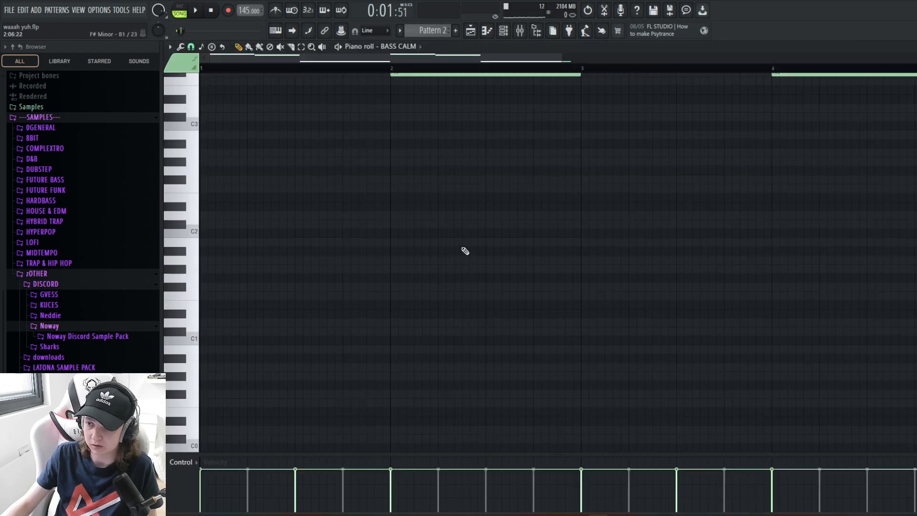
scroll(293, 309, up, 1)
scroll(365, 232, down, 2)
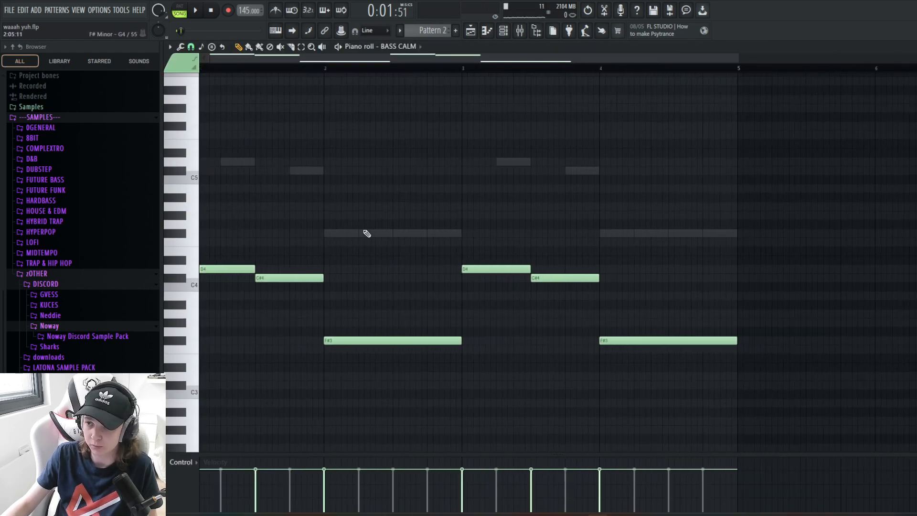
scroll(293, 111, up, 2)
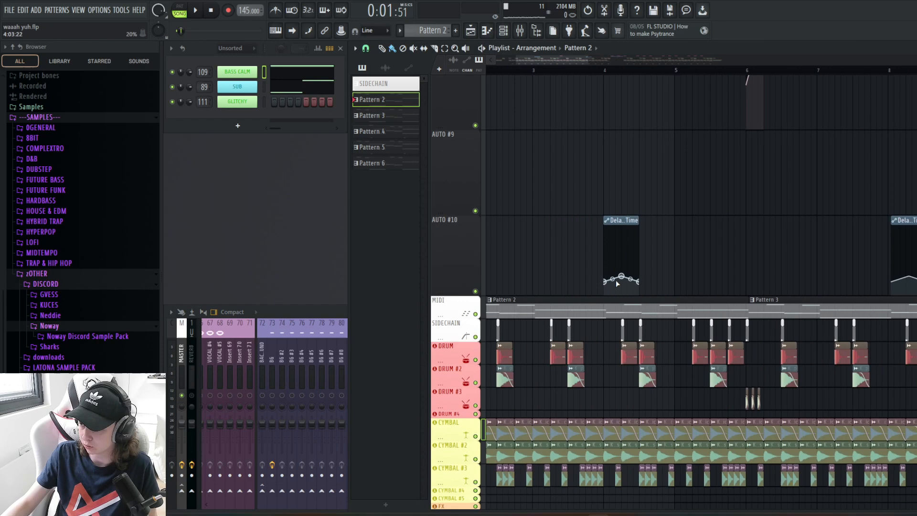
Play from just before the Delay 3 time automation at bar 4 while watching the time knob of Fruity Delay 3 on BASS.
scroll(615, 280, up, 3)
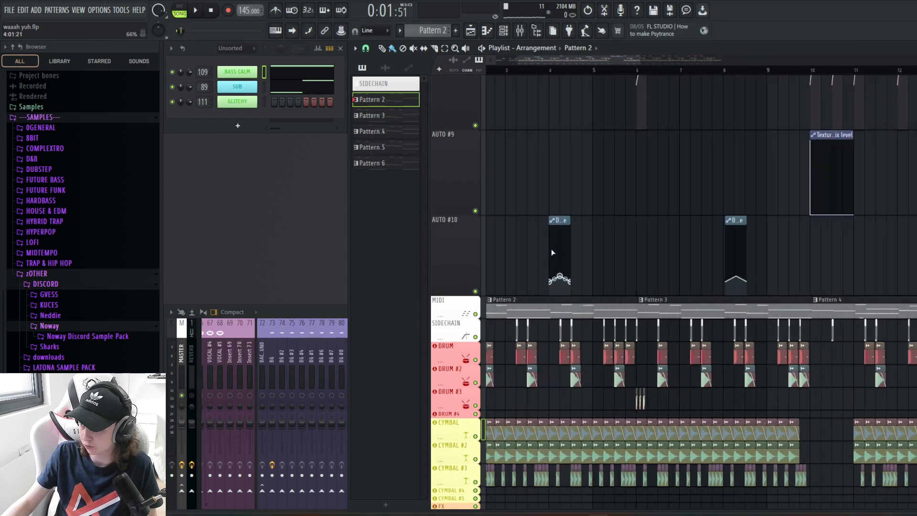
click(547, 71)
scroll(591, 326, up, 2)
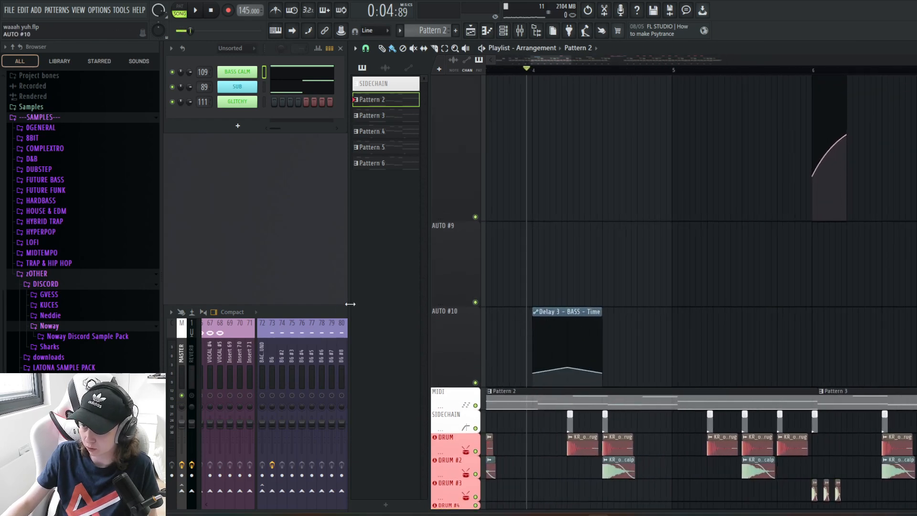
click(346, 308)
click(637, 377)
click(832, 377)
key(space)
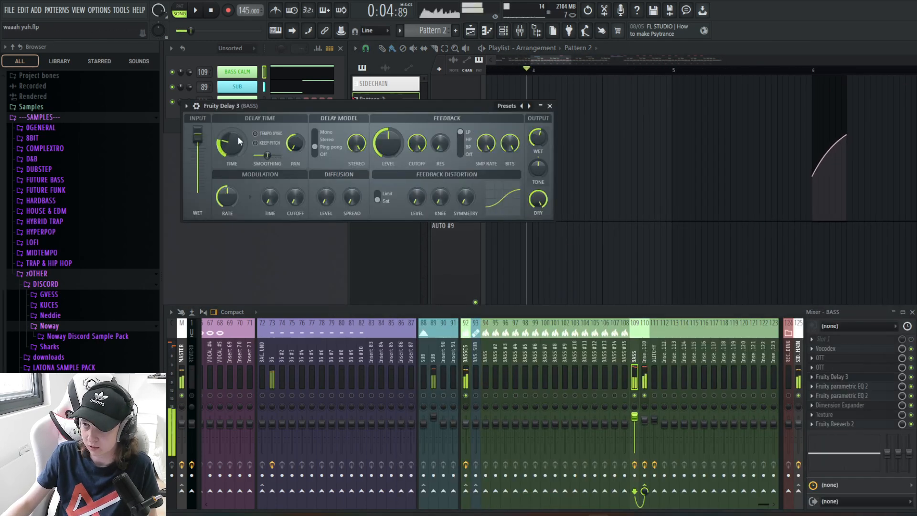
key(space)
key(space)
click(550, 107)
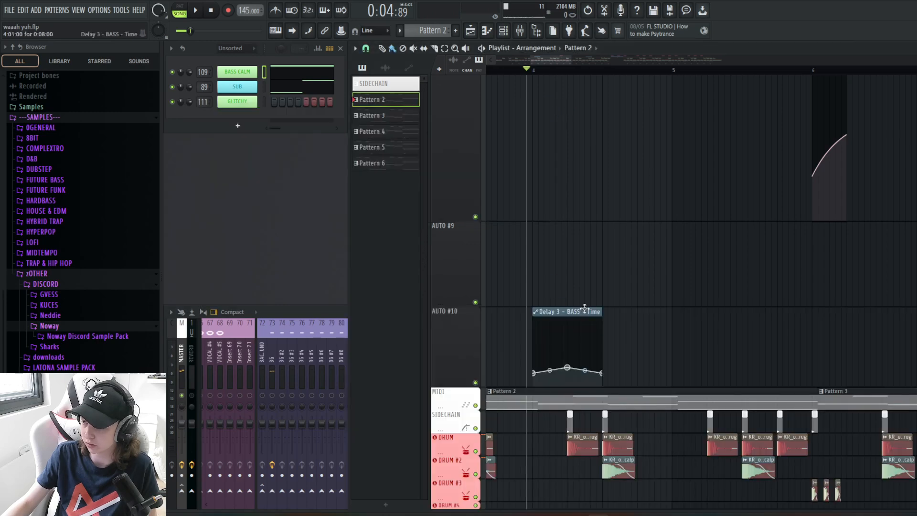
Audition the bar 4 Delay 3 time automation clip in the playlist.
scroll(607, 334, down, 3)
key(space)
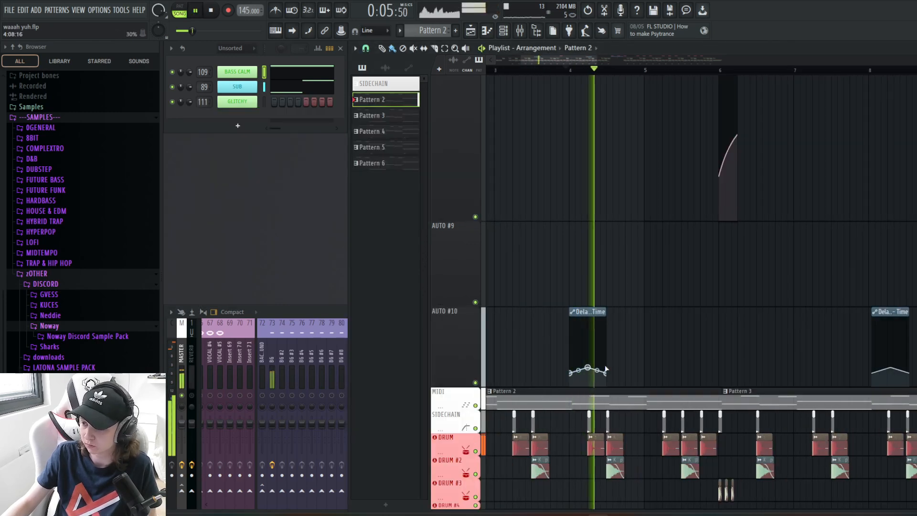
key(space)
Examine the kHs Frequency Shifter shift automation at bar 6 and audition the bass from just before it.
scroll(653, 206, up, 5)
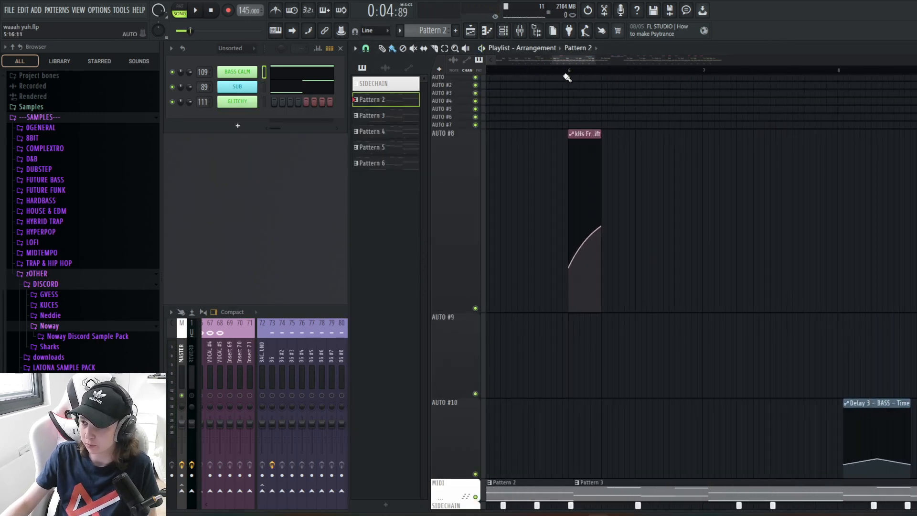
click(571, 72)
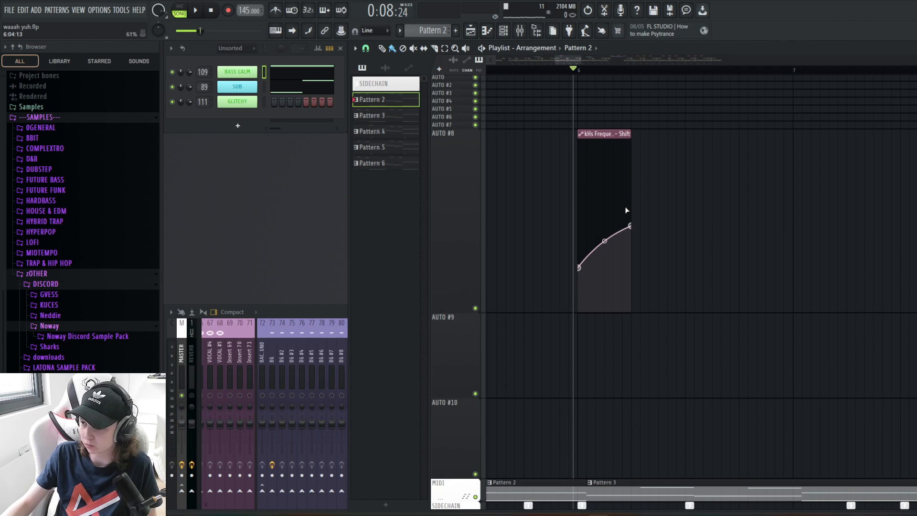
key(space)
click(329, 309)
key(space)
click(612, 277)
scroll(612, 277, down, 2)
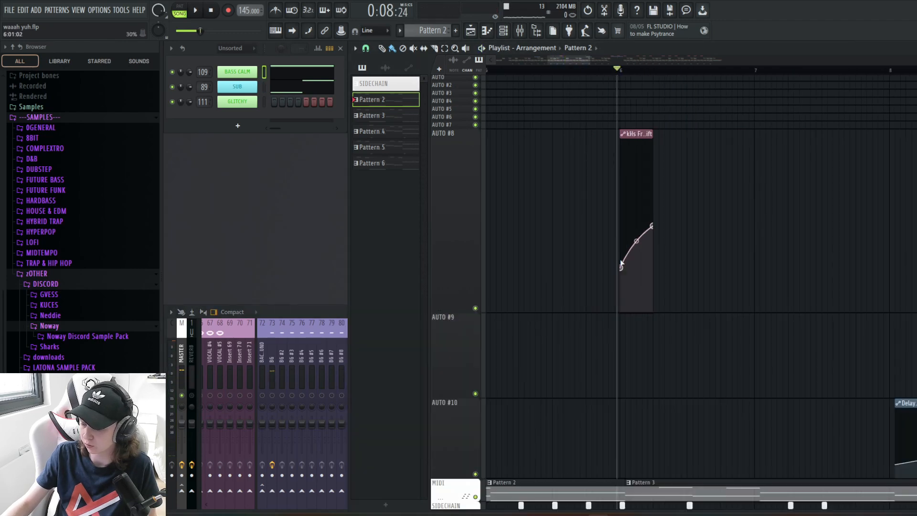
scroll(712, 287, down, 4)
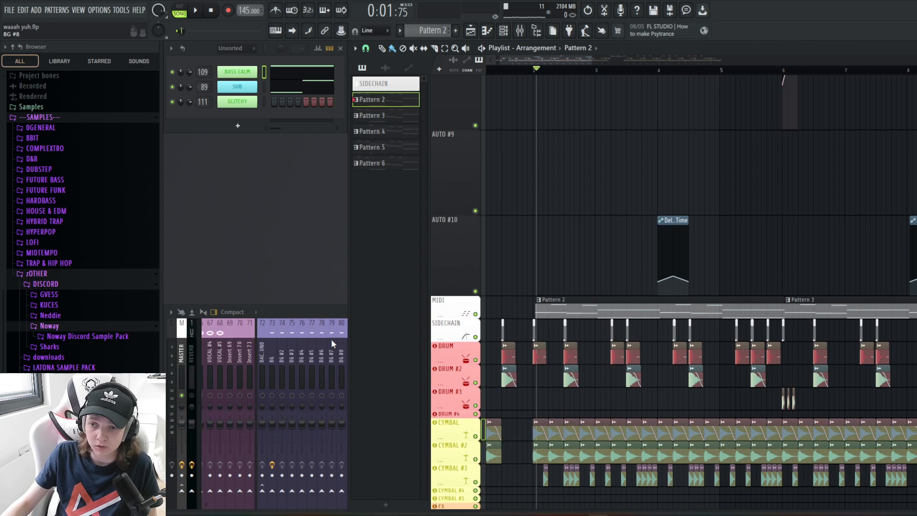
Enable the SUB mixer track and audition its Pattern 2 notes in the piano roll.
click(331, 340)
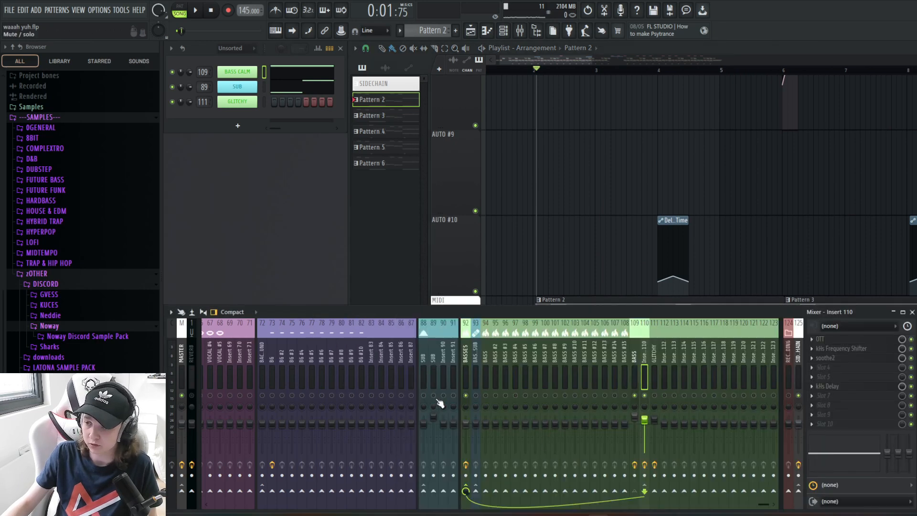
click(436, 401)
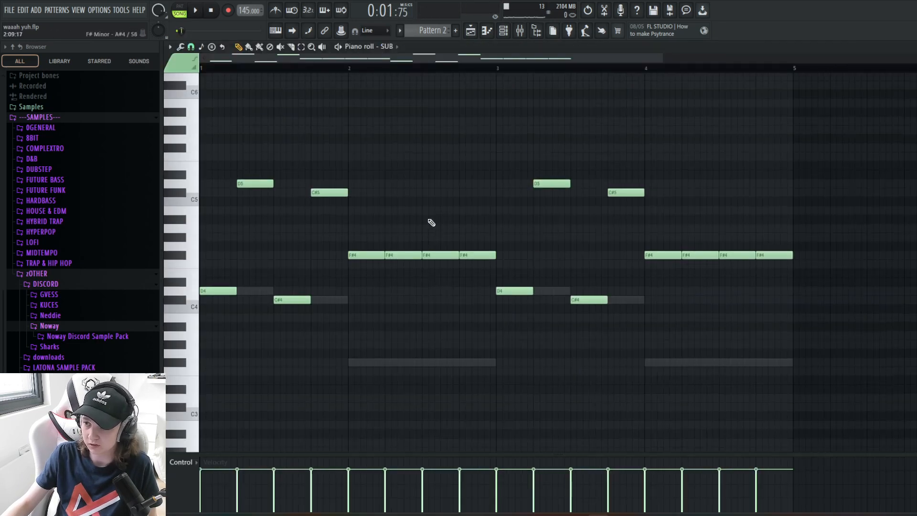
scroll(431, 223, up, 2)
key(space)
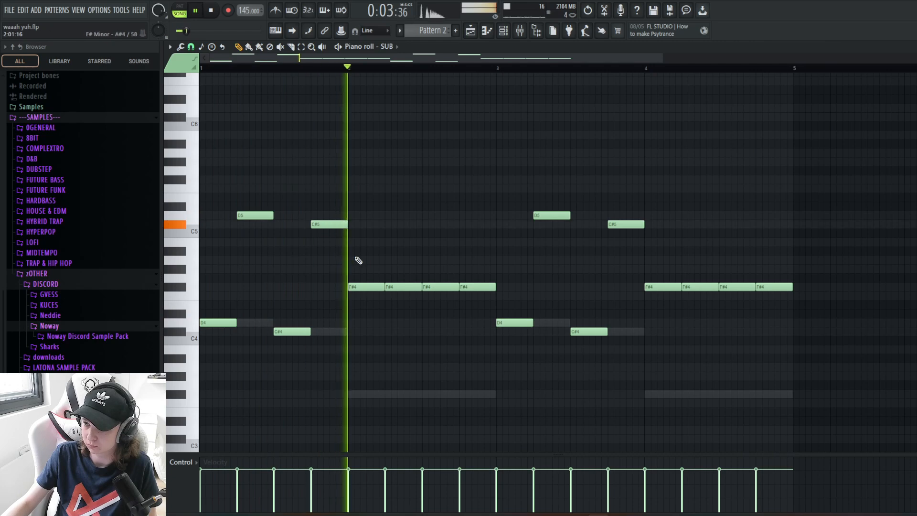
key(space)
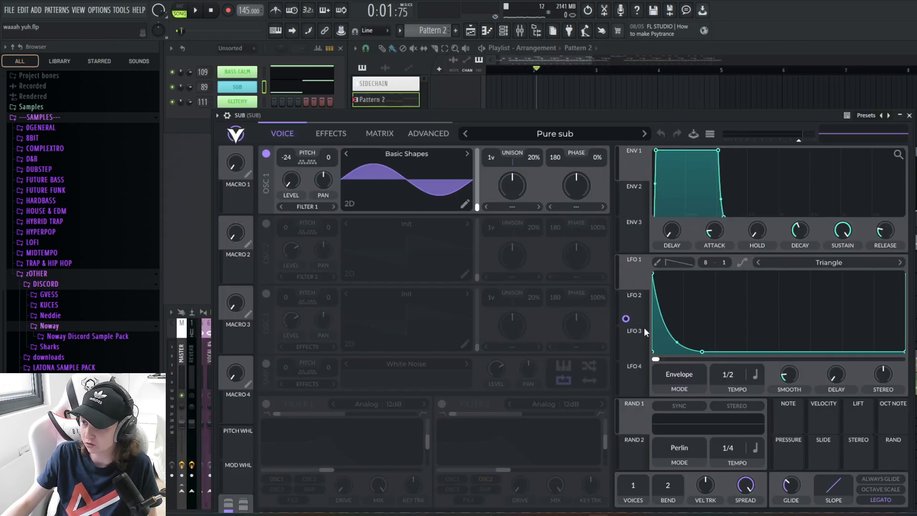
Examine the LFO 2 shape in the SUB synth's Pure sub patch.
click(643, 306)
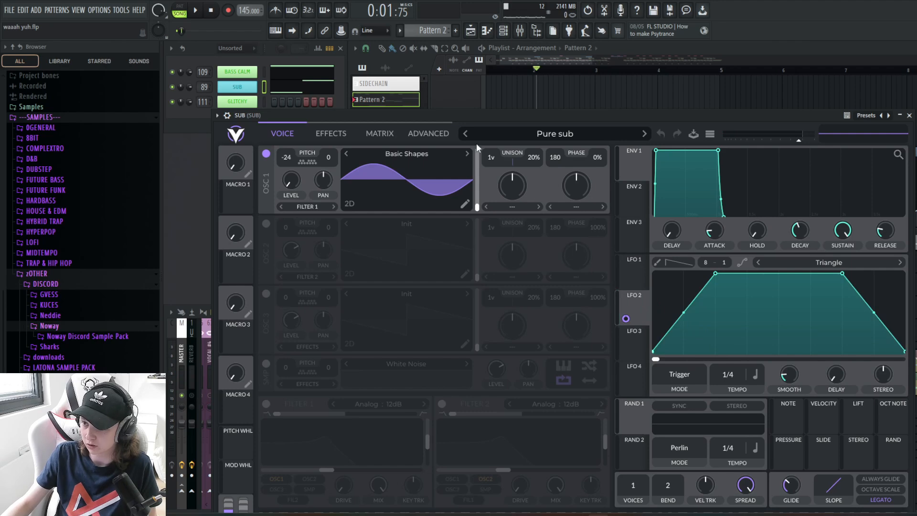
key(space)
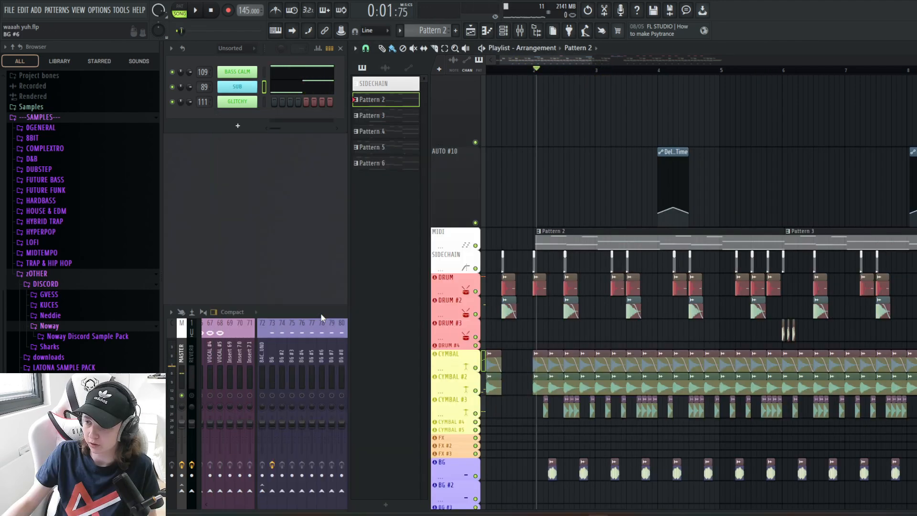
Enable the BASS mixer track and Insert 110 alongside SUB and audition them together from bar 2.
click(321, 314)
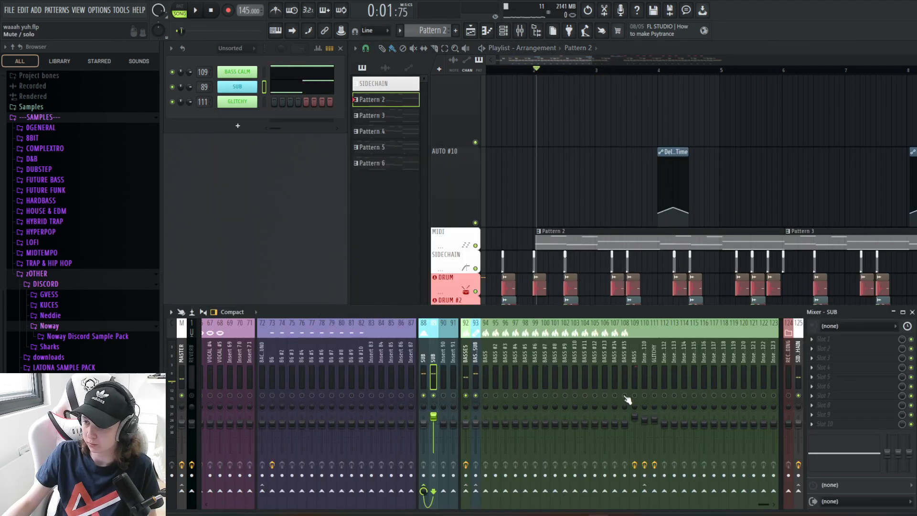
key(space)
click(634, 409)
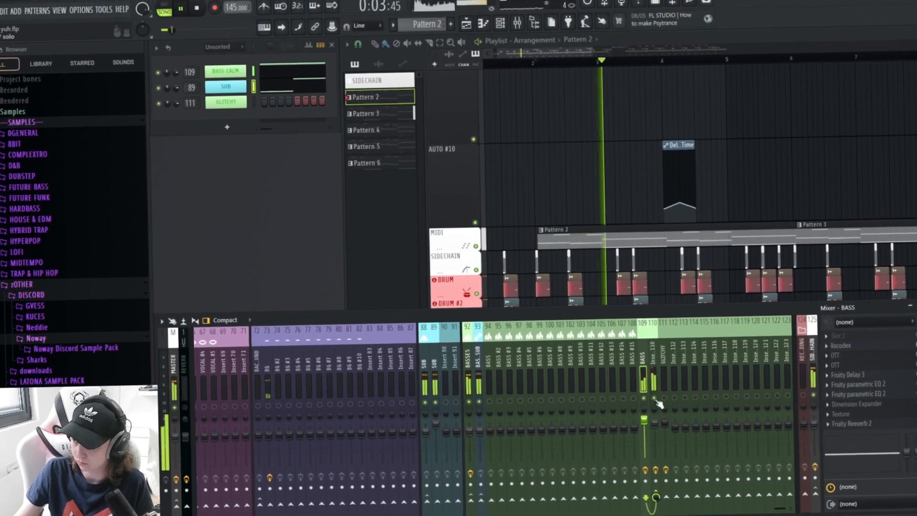
key(space)
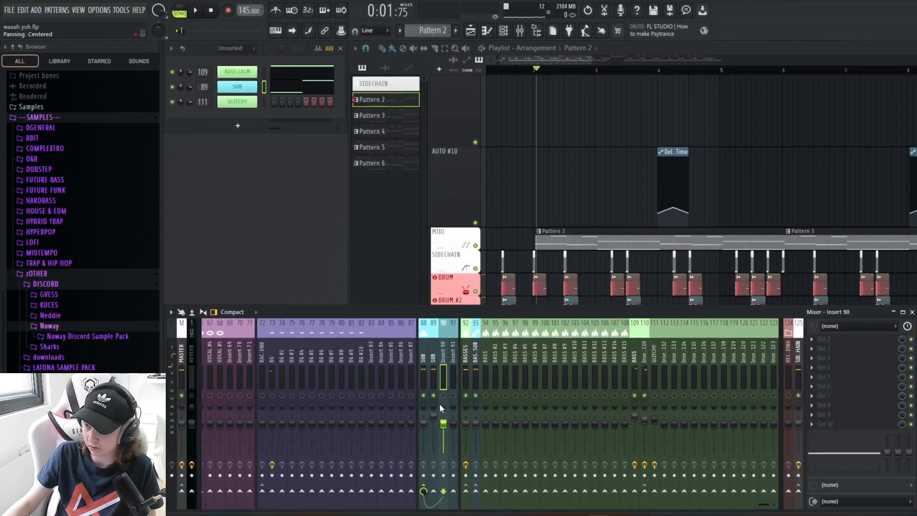
click(435, 377)
click(635, 377)
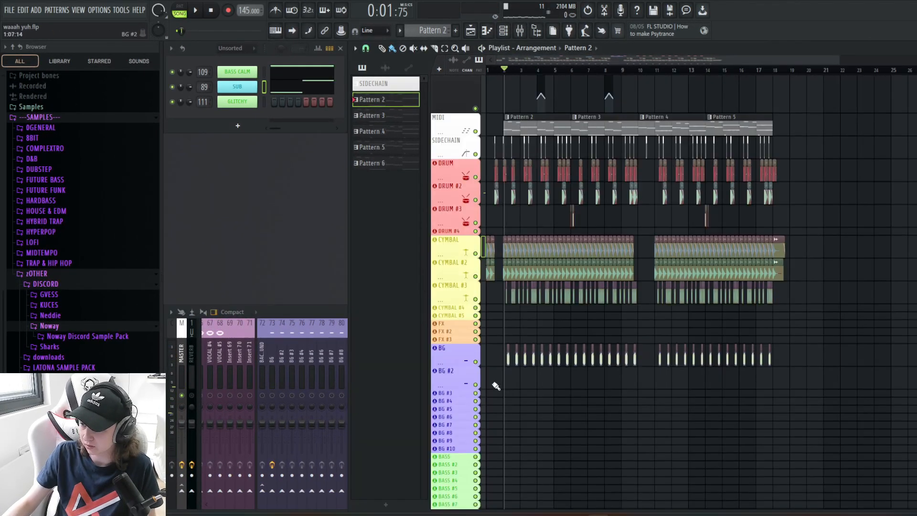
Solo the BG playlist track and audition it from bar 2.
scroll(493, 385, up, 3)
right_click(475, 362)
key(space)
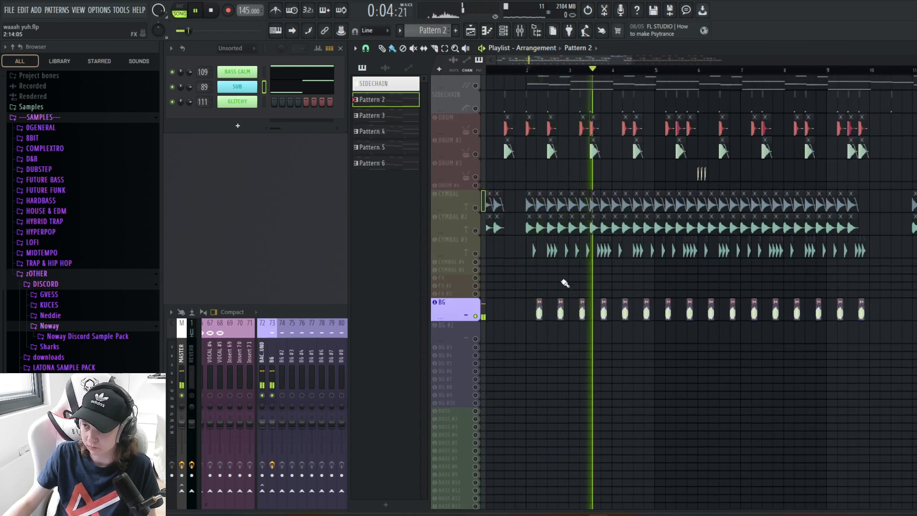
key(space)
Inspect the Fruity parametric EQ 2 and Fruity Reeverb 2 effects on the BG mixer track.
click(269, 354)
click(846, 340)
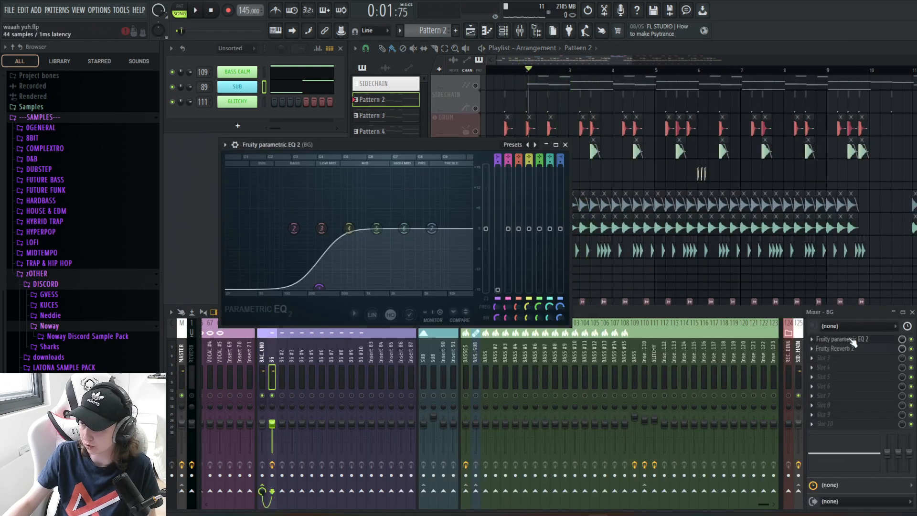
click(850, 349)
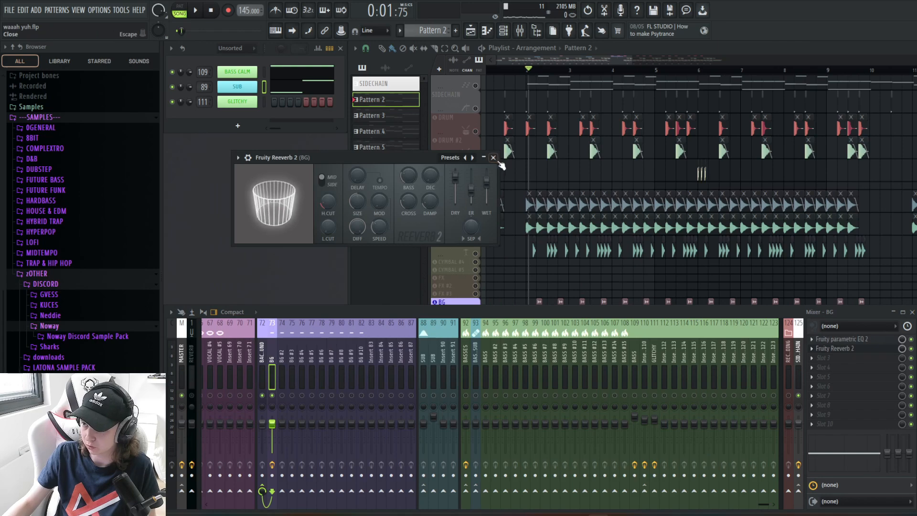
click(494, 157)
Unsolo the BG playlist track and set the playback position to the start of bar 10.
right_click(648, 277)
scroll(717, 306, down, 5)
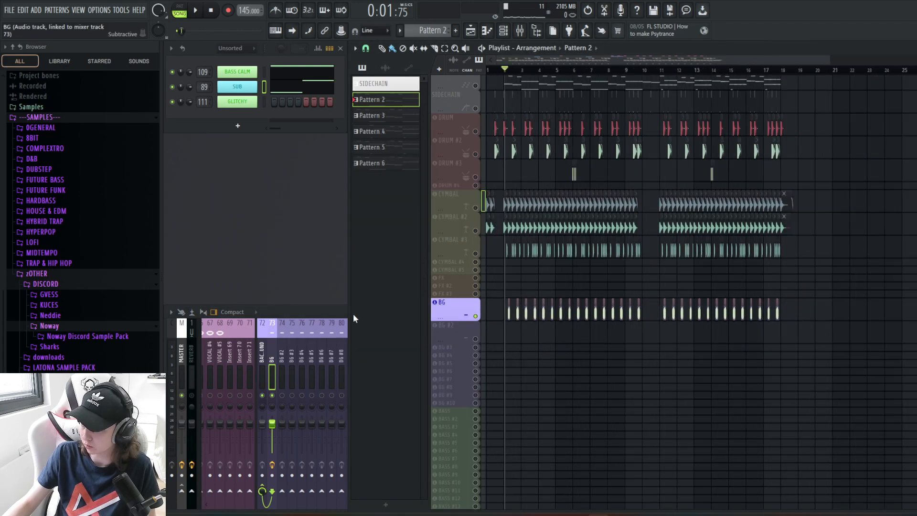
right_click(476, 315)
scroll(622, 282, up, 4)
scroll(623, 282, up, 3)
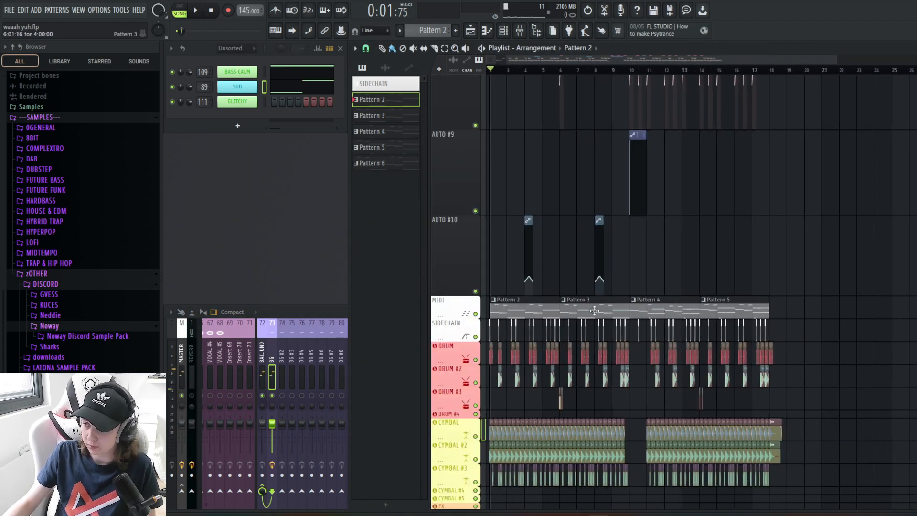
scroll(670, 275, up, 6)
click(554, 70)
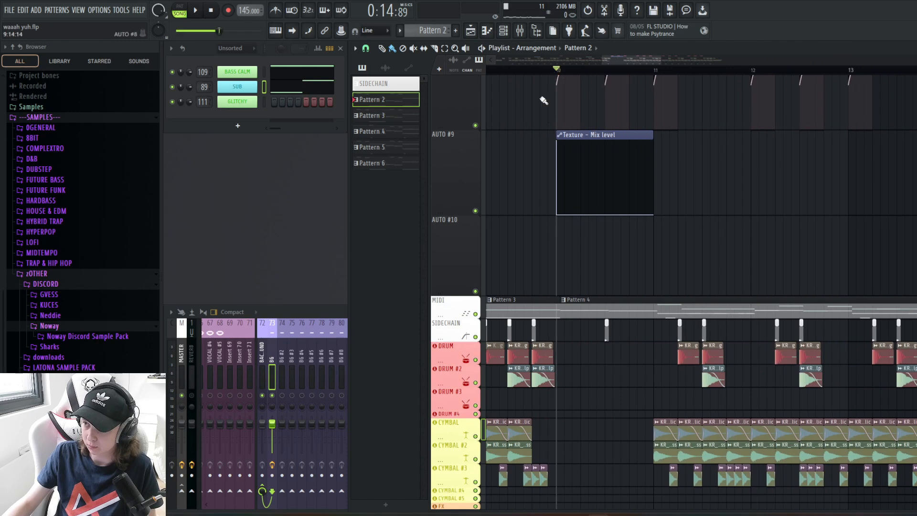
Audition the bar 10 section with its Texture mix level automation clip and examine the clip in the playlist.
key(F9)
click(628, 398)
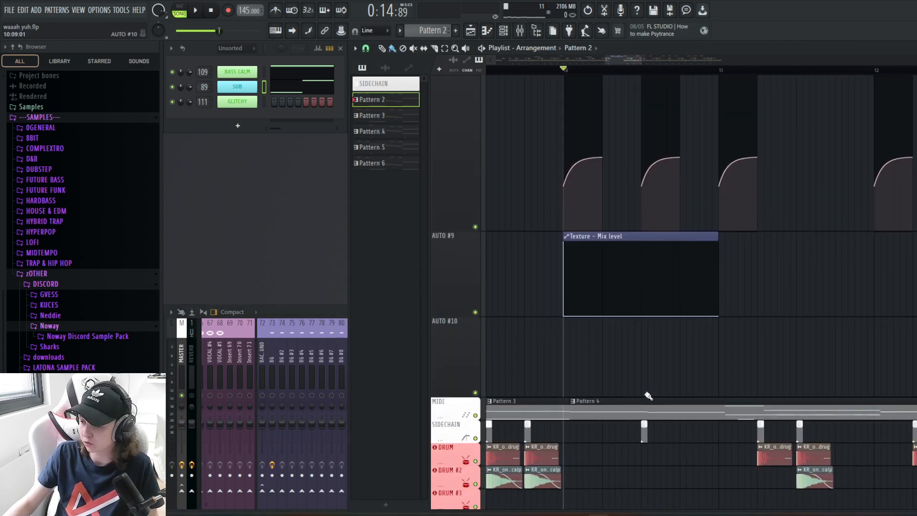
scroll(657, 363, down, 3)
scroll(662, 306, up, 1)
key(space)
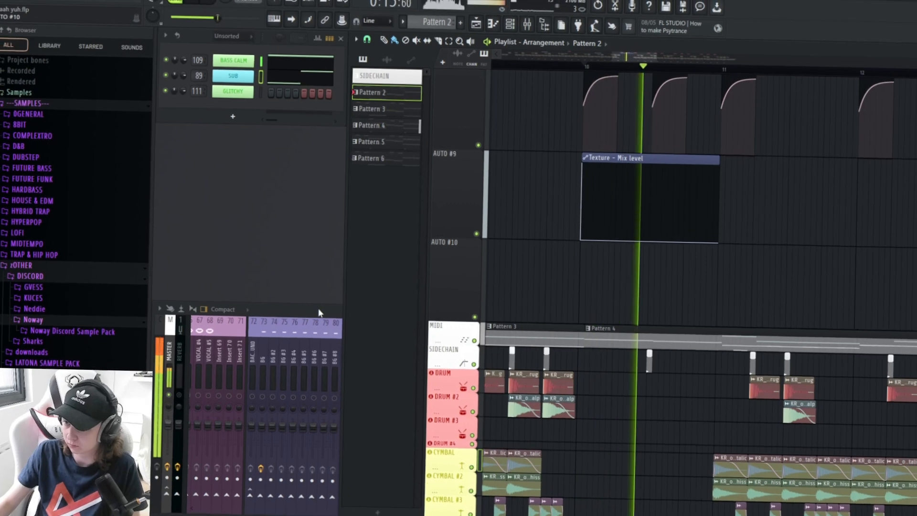
click(316, 309)
key(space)
ctrl+scroll(620, 206, down, 1)
scroll(580, 135, up, 1)
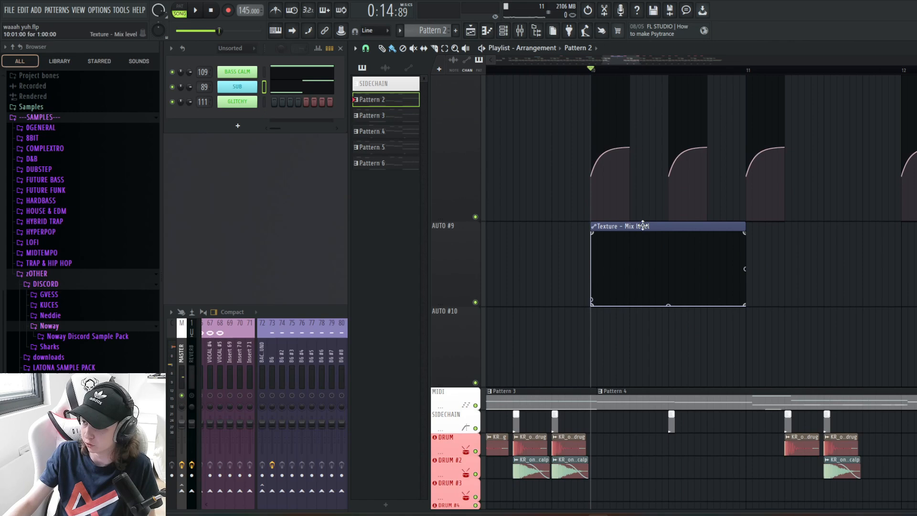
click(334, 315)
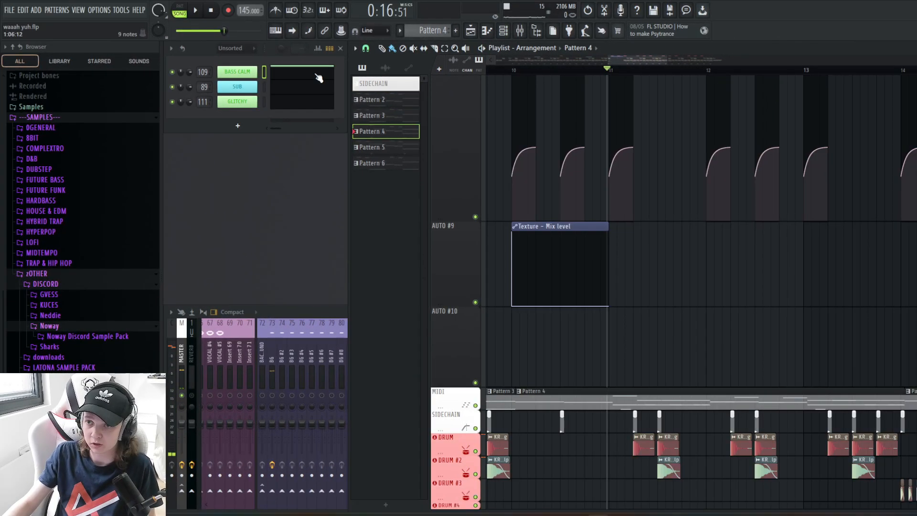
Examine the BASS CALM notes of Pattern 4 in the piano roll.
click(314, 60)
scroll(461, 320, down, 1)
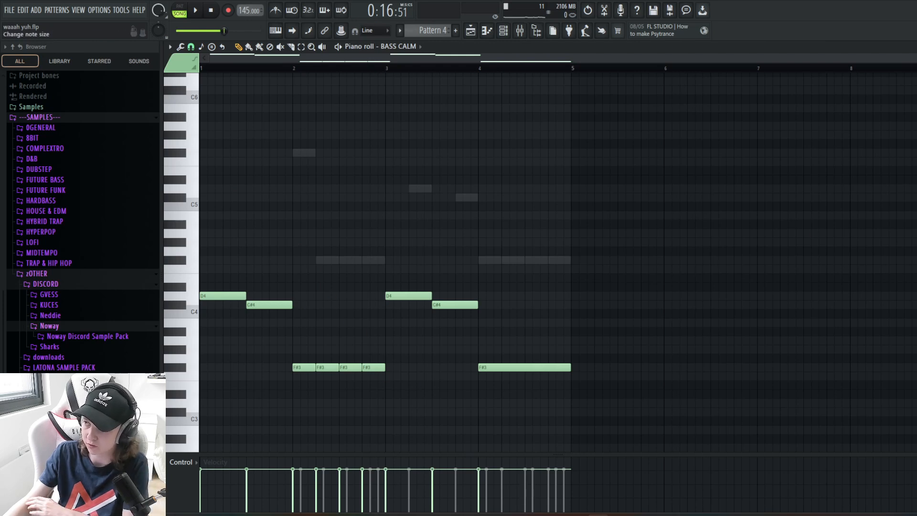
click(307, 68)
key(space)
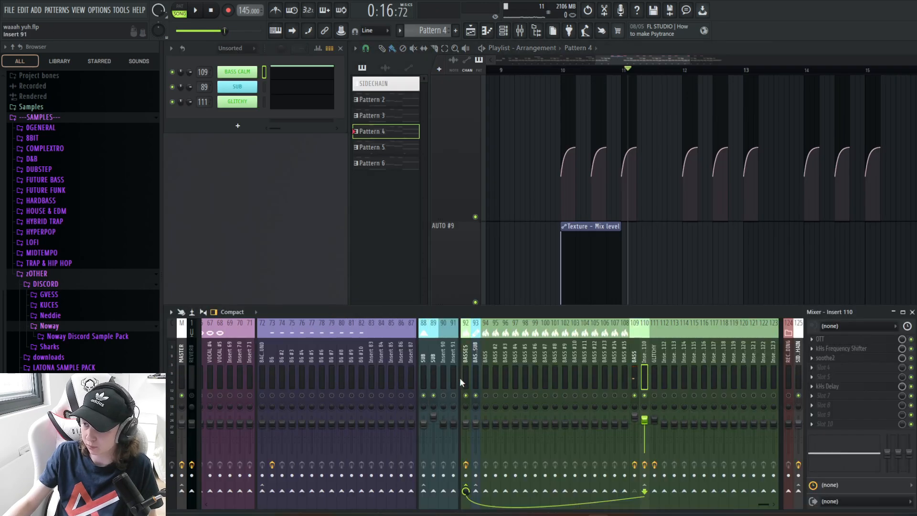
Play the arrangement from the start of Pattern 4 at bar 10.
right_click(686, 298)
scroll(685, 304, down, 1)
click(563, 71)
key(space)
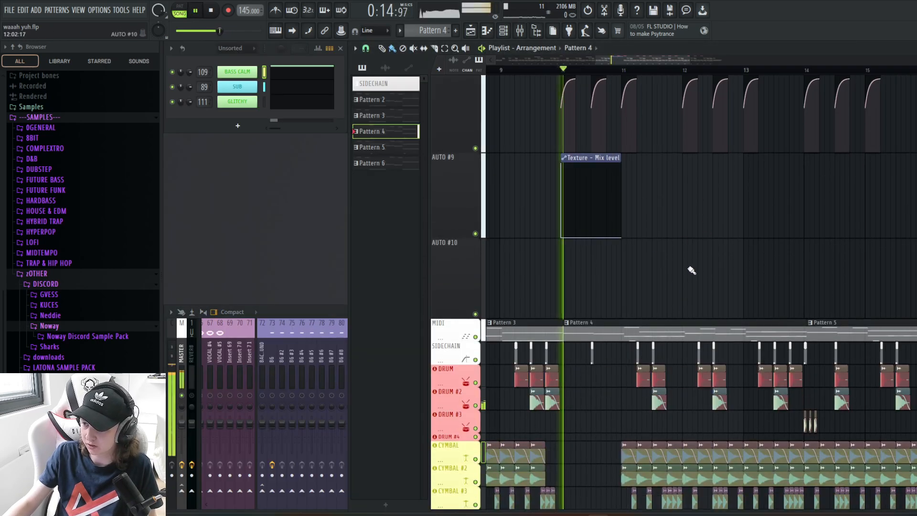
key(space)
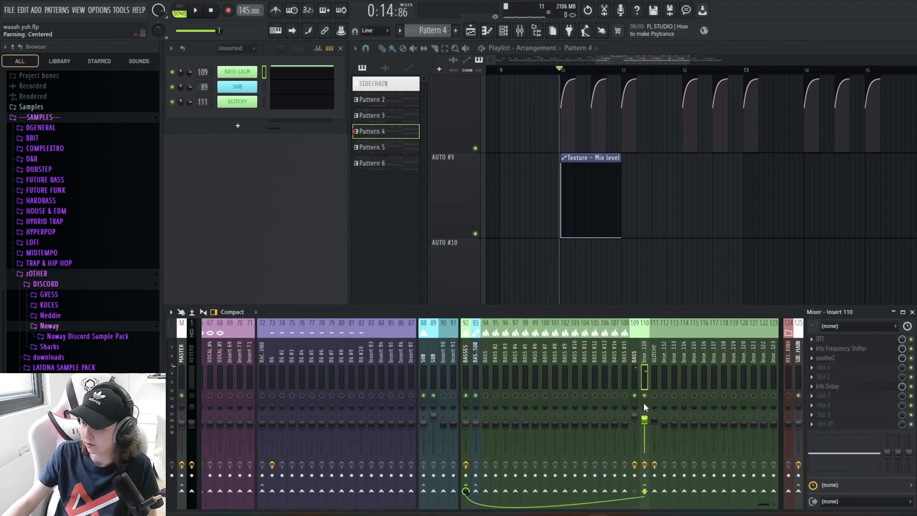
Isolate the GLITCHY mixer track and examine its Pattern 4 notes in the piano roll.
right_click(718, 271)
click(300, 316)
click(654, 356)
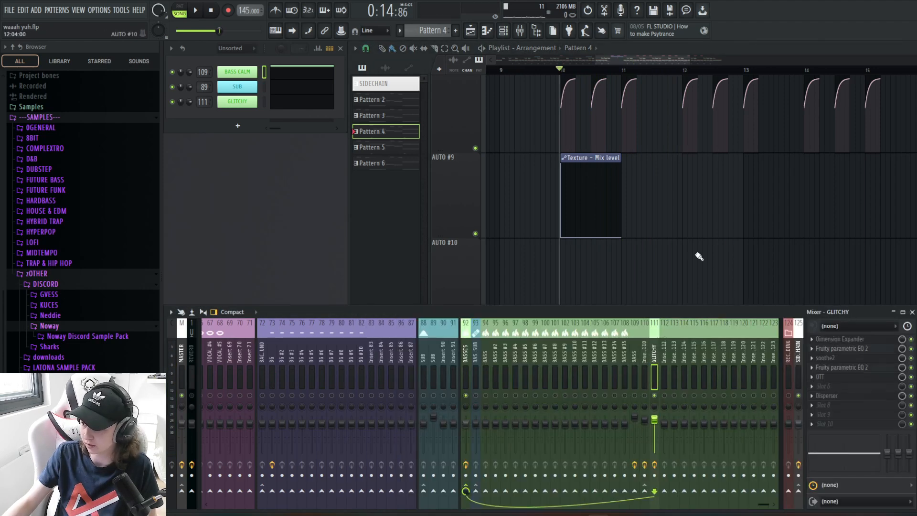
right_click(697, 253)
scroll(669, 153, down, 2)
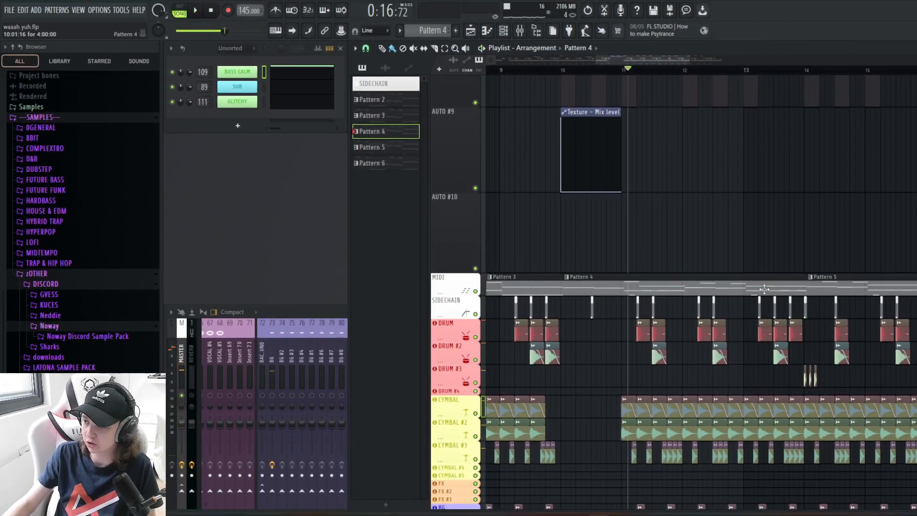
click(330, 108)
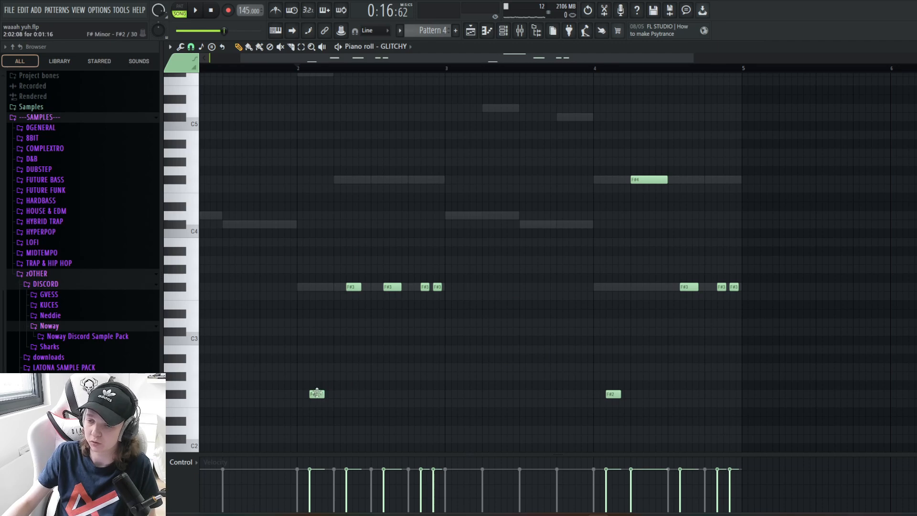
key(Escape)
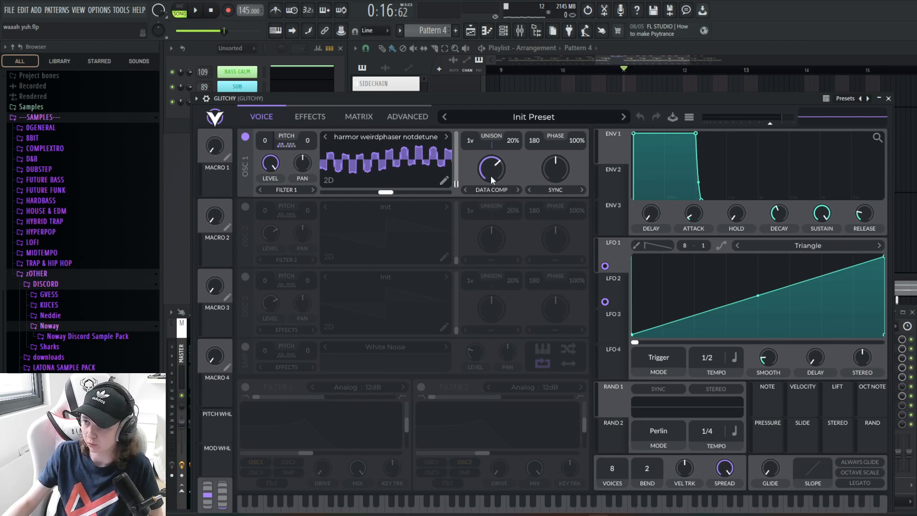
Examine LFO 2, LFO 1 and the oscillator 1 transpose snap settings in the GLITCHY synth.
click(615, 292)
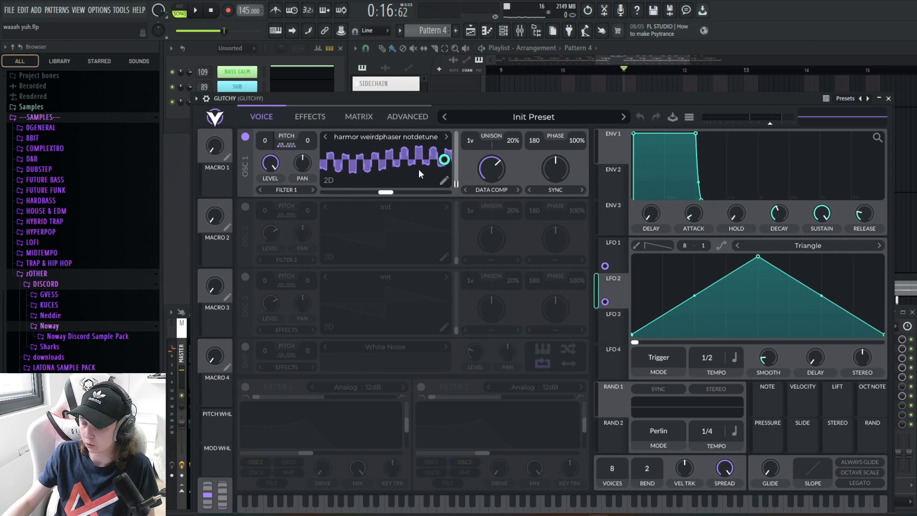
click(626, 268)
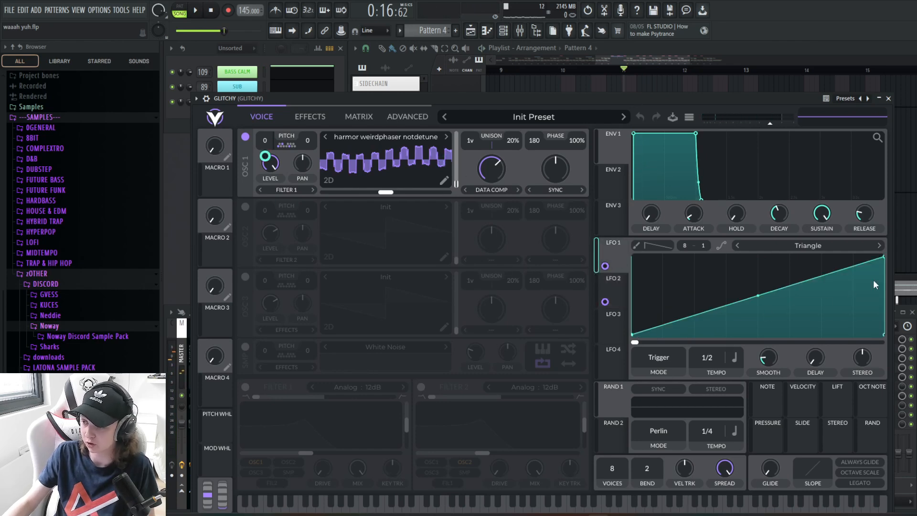
click(289, 150)
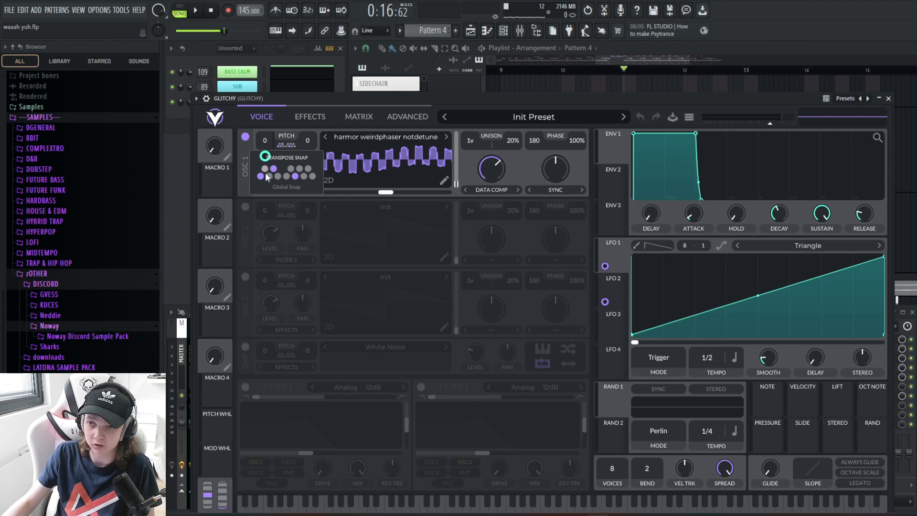
Try enabling every note in oscillator 1's transpose snap, audition it, and revert the snap changes.
drag(266, 169, 311, 175)
key(space)
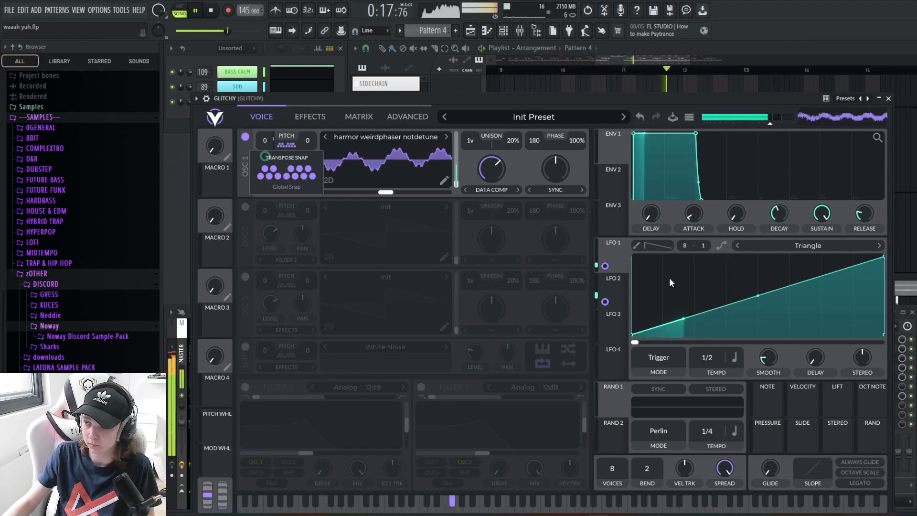
key(space)
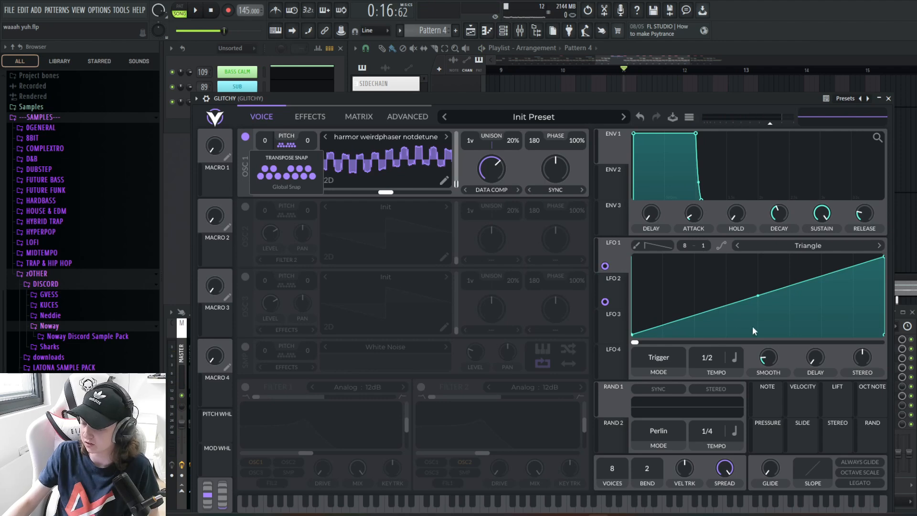
drag(265, 169, 278, 176)
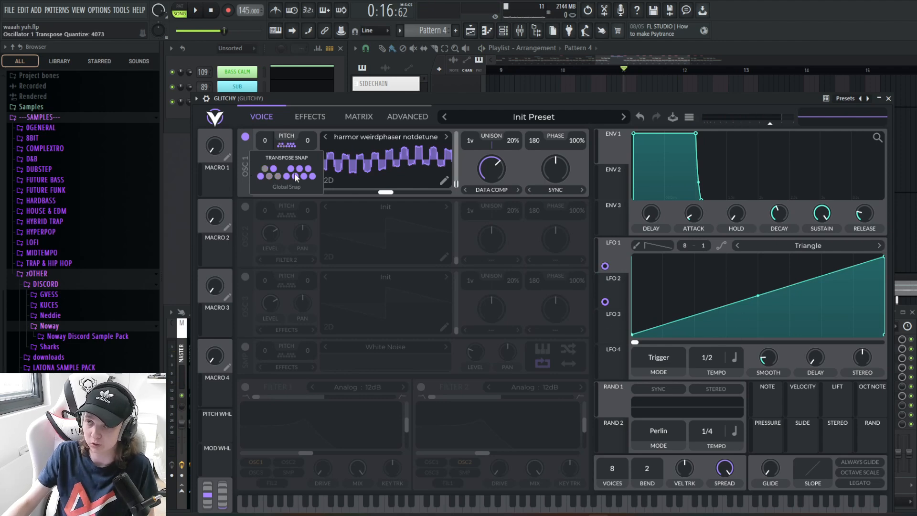
click(640, 117)
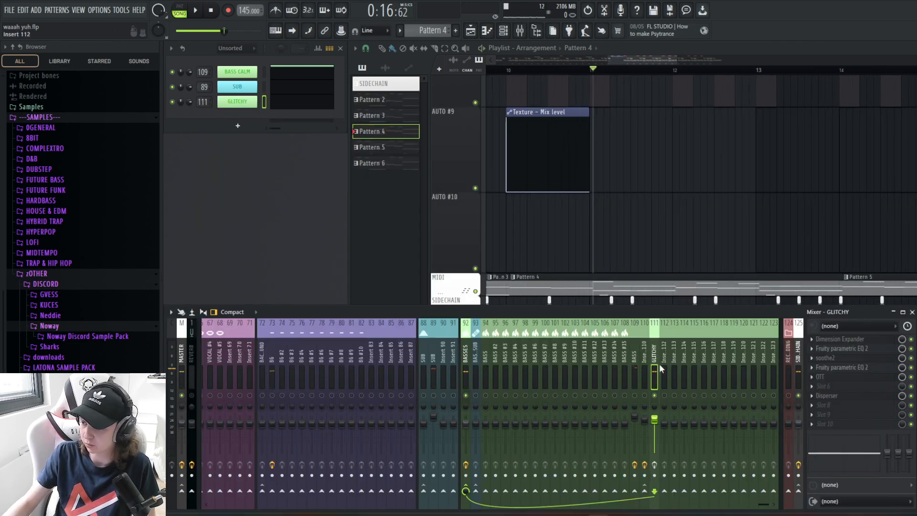
Audition the GLITCHY mixer track and inspect its Dimension Expander, first Fruity parametric EQ 2 and soothe2 effects.
key(space)
key(space)
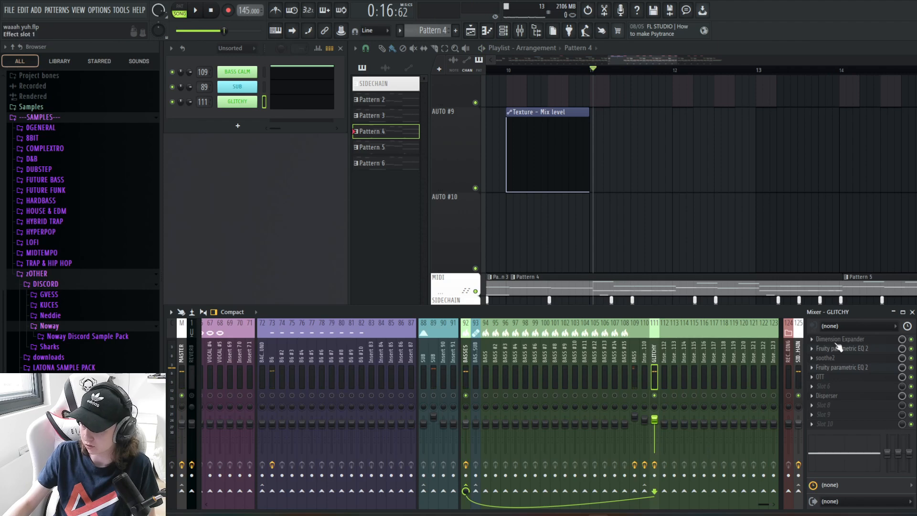
click(837, 343)
click(844, 340)
click(847, 348)
key(Escape)
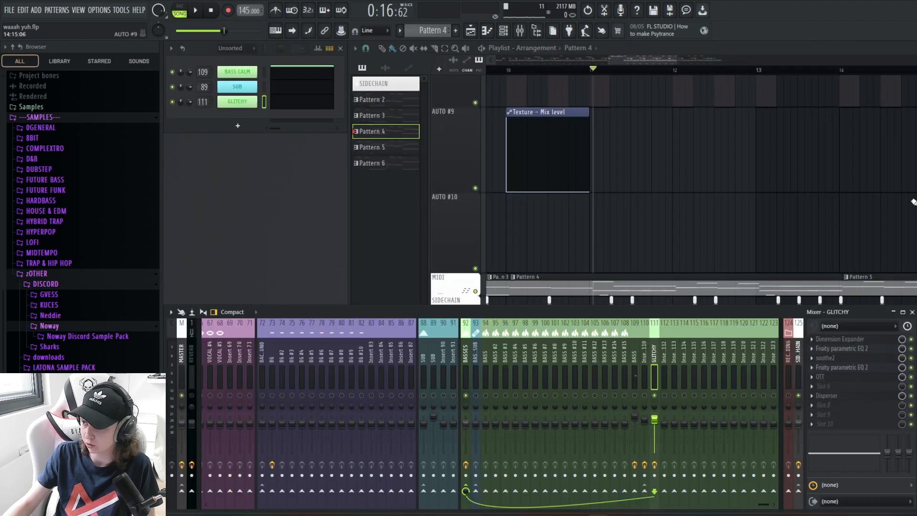
click(826, 358)
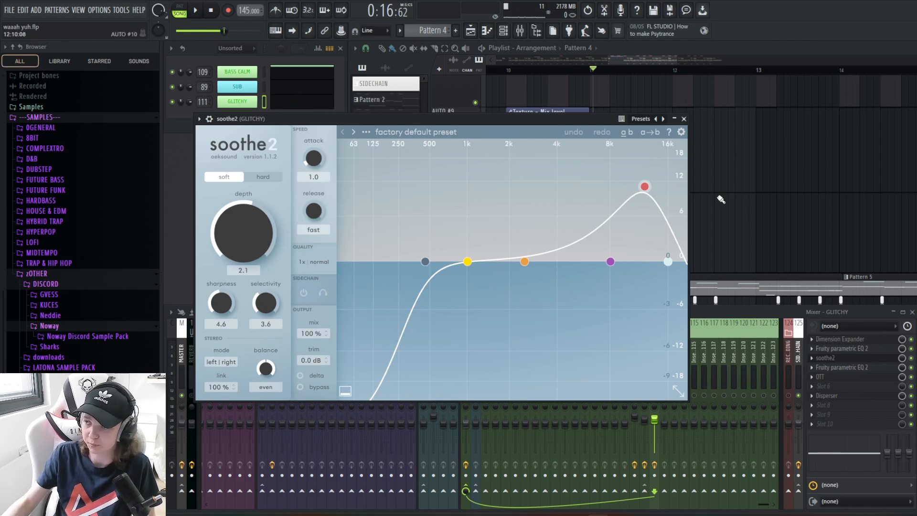
click(684, 118)
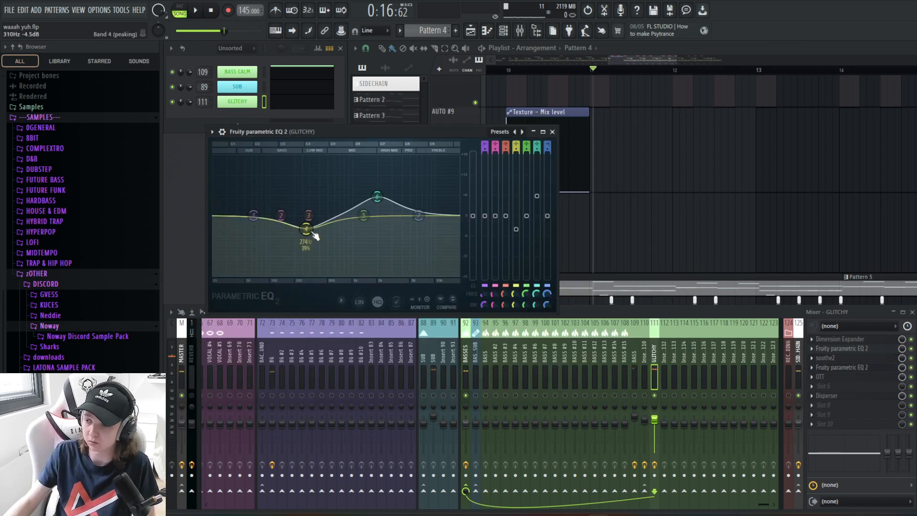
Close the parametric EQ and examine the OTT and Disperser effects on the GLITCHY mixer track.
click(553, 131)
click(657, 318)
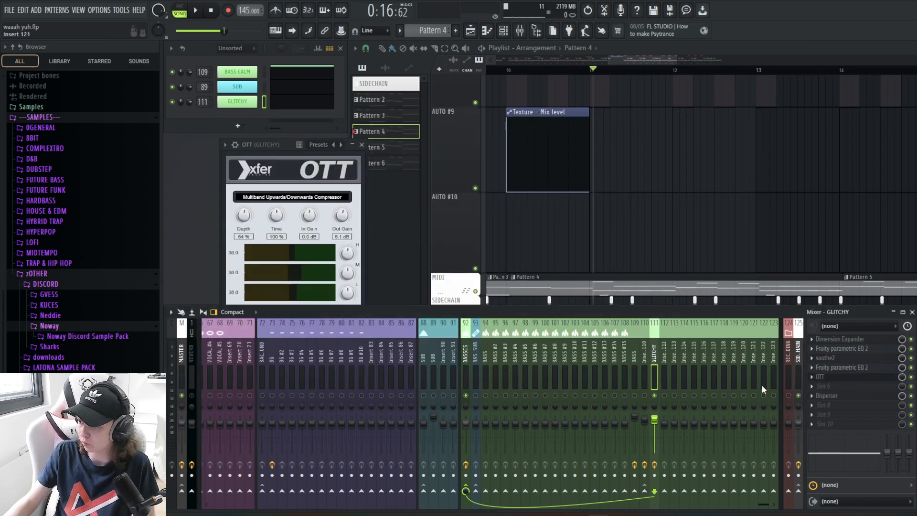
click(842, 395)
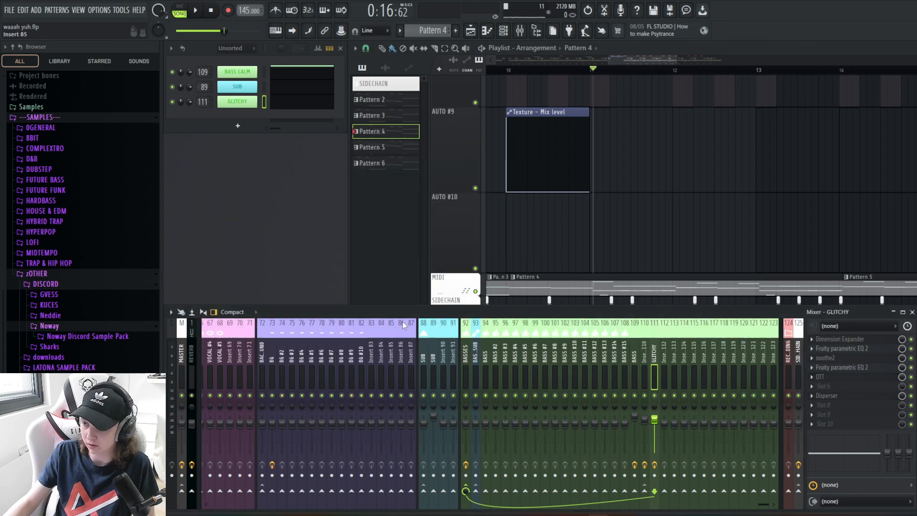
Take the GLITCHY mixer track out of solo and play the full arrangement with all tracks from bar 11.
right_click(655, 396)
drag(645, 396, 635, 396)
key(space)
right_click(644, 235)
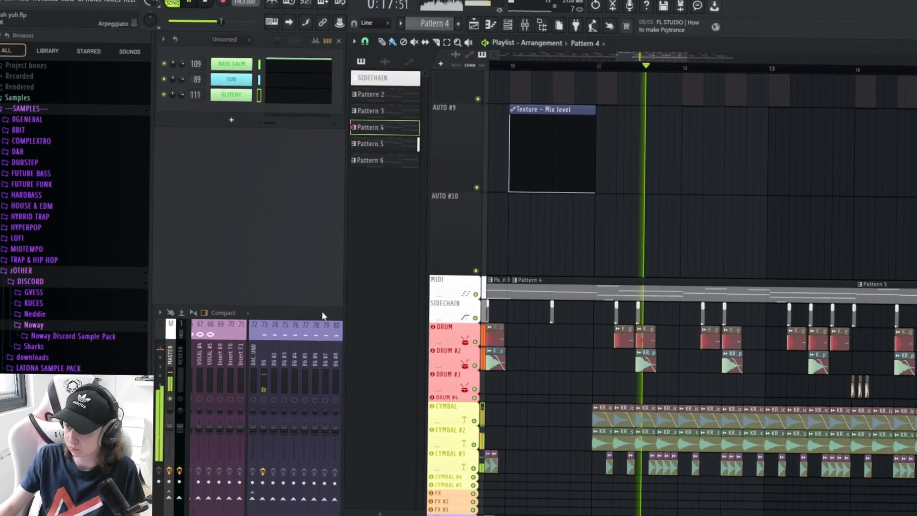
click(327, 312)
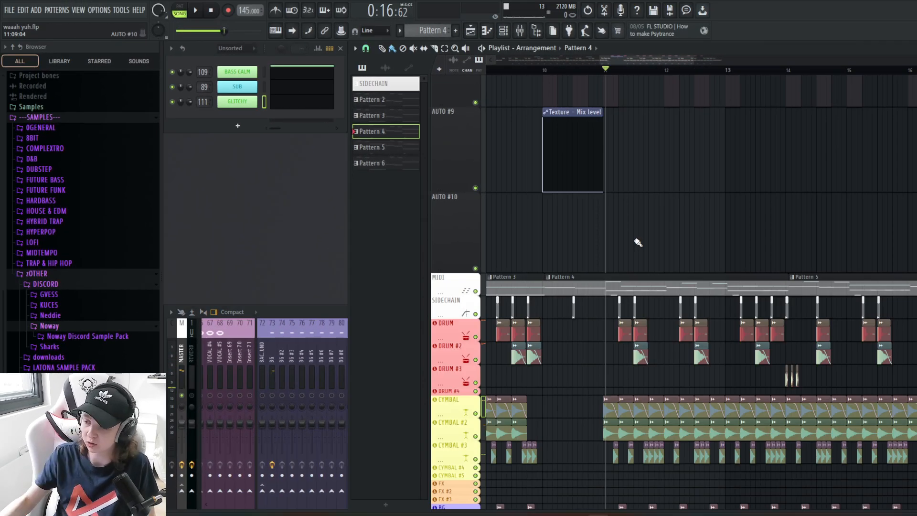
key(space)
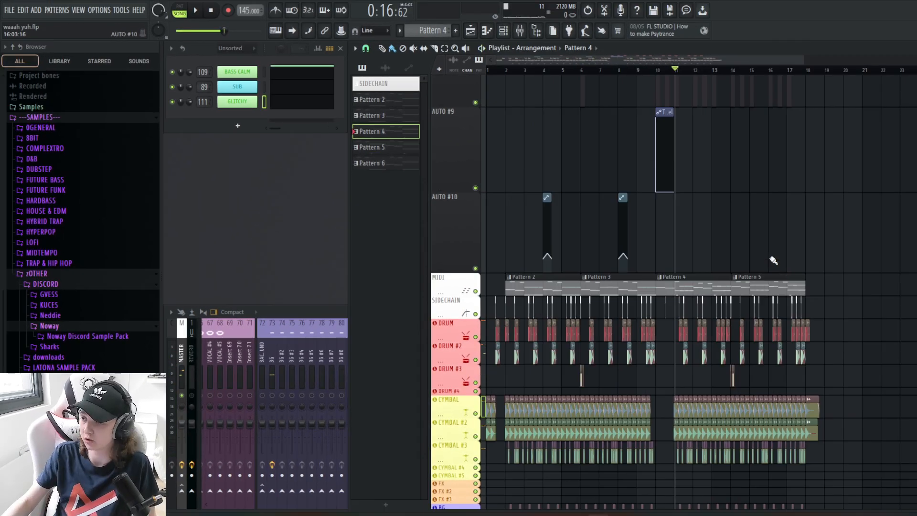
scroll(774, 260, down, 1)
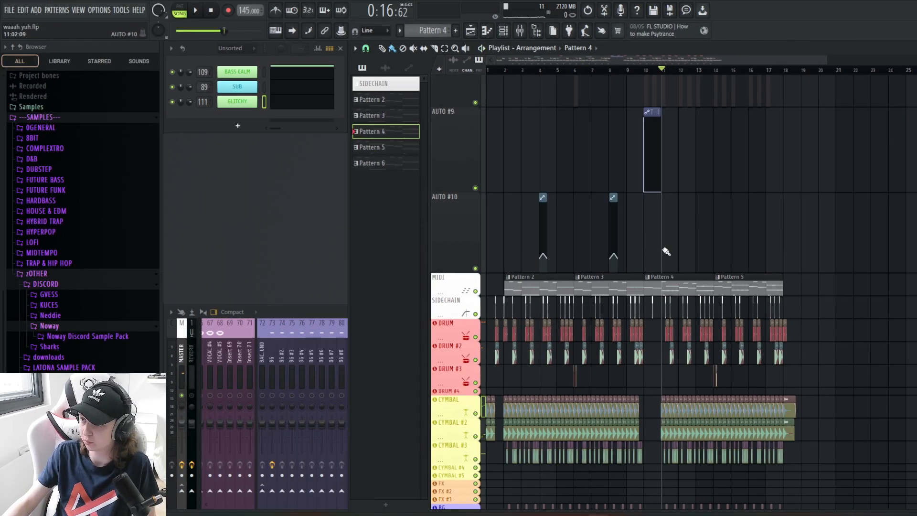
scroll(688, 262, up, 3)
scroll(703, 306, down, 8)
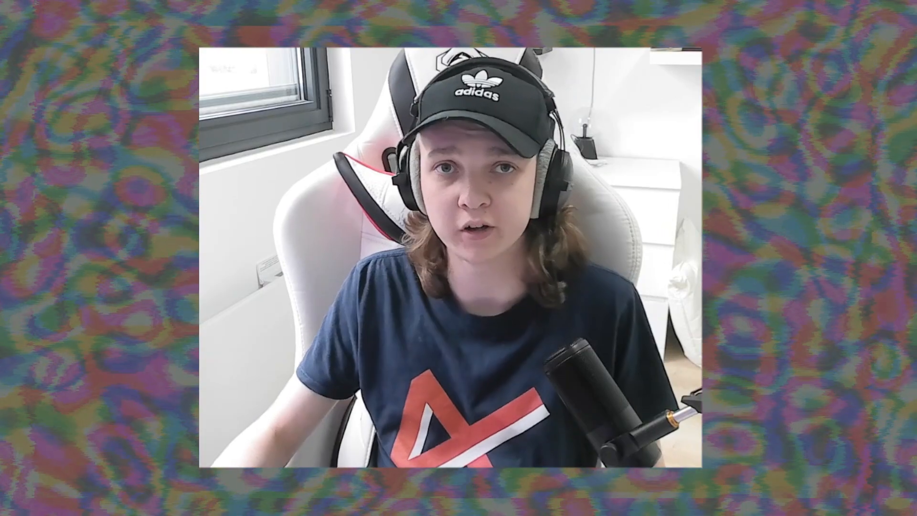